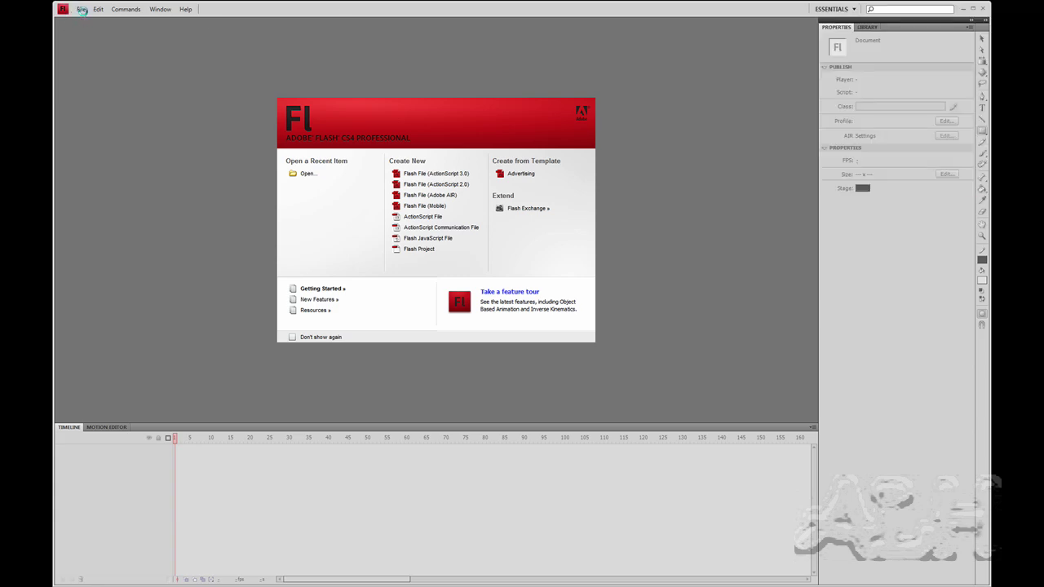
Create a new Flash File (ActionScript 3.0) document from the File menu
click(82, 9)
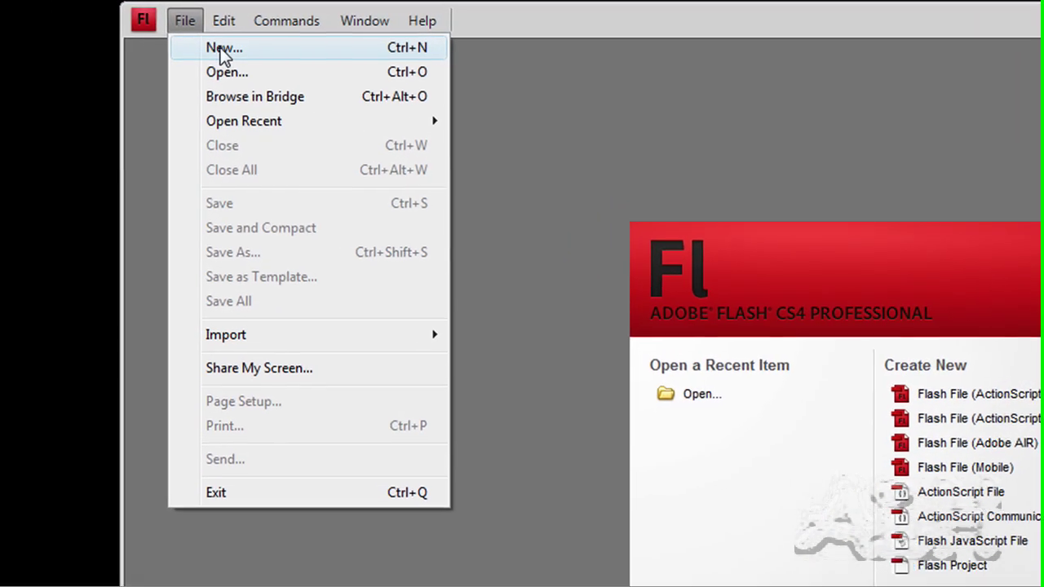
click(96, 20)
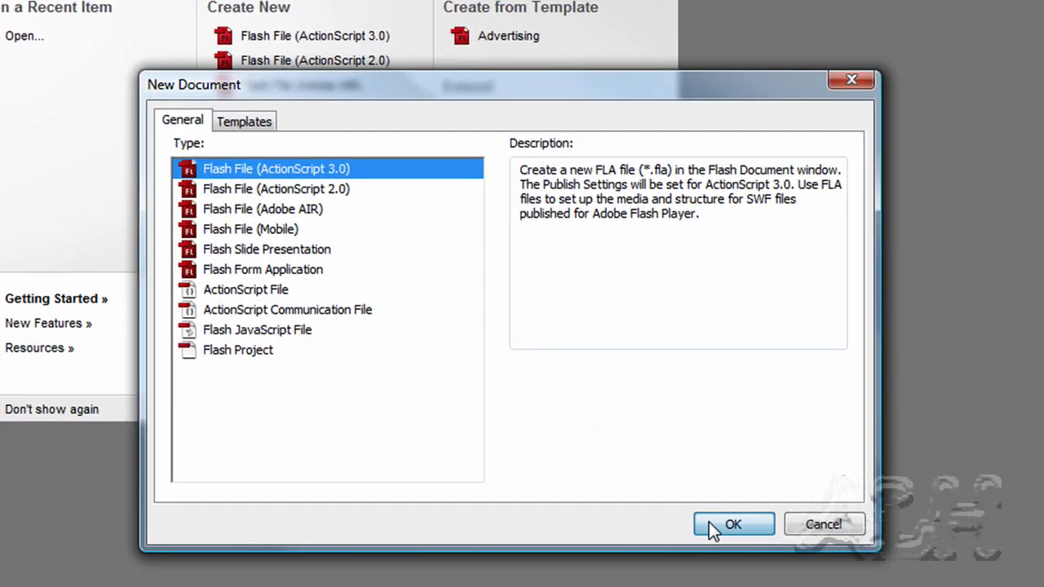
click(709, 522)
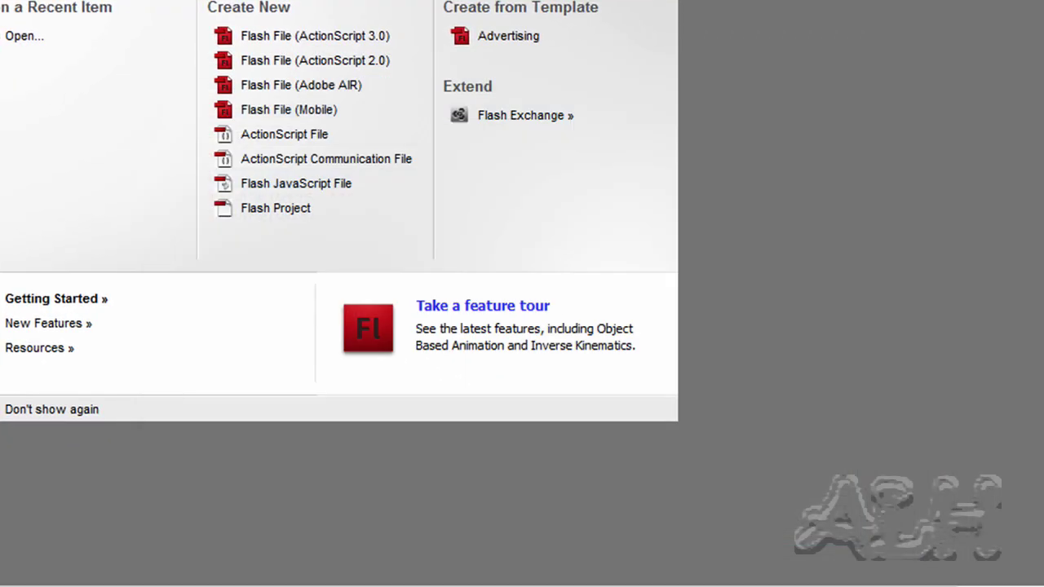
Save the new document as Ex01.fla in the TimelineLayers folder
key(alt+f)
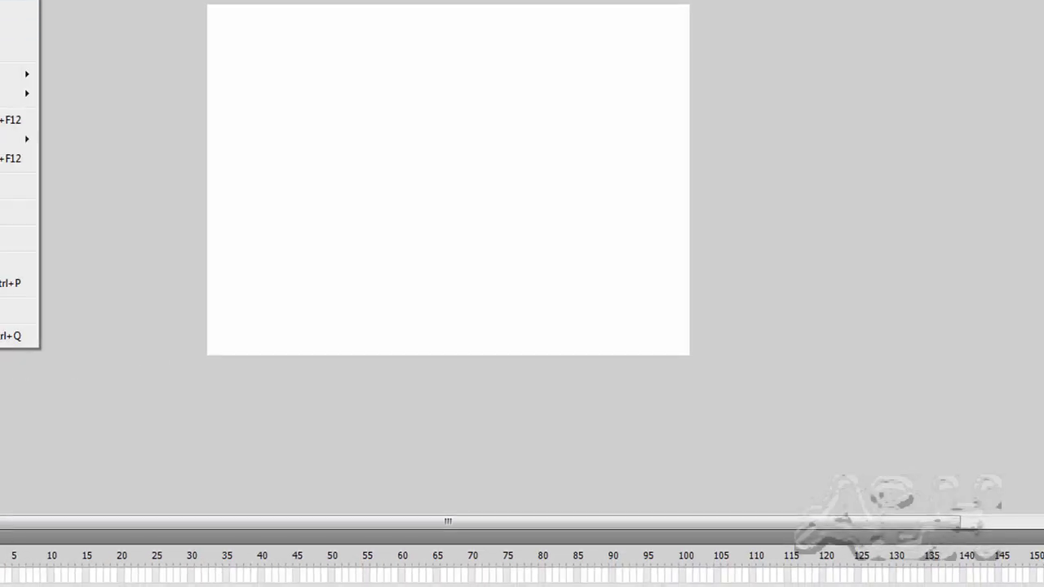
key(s)
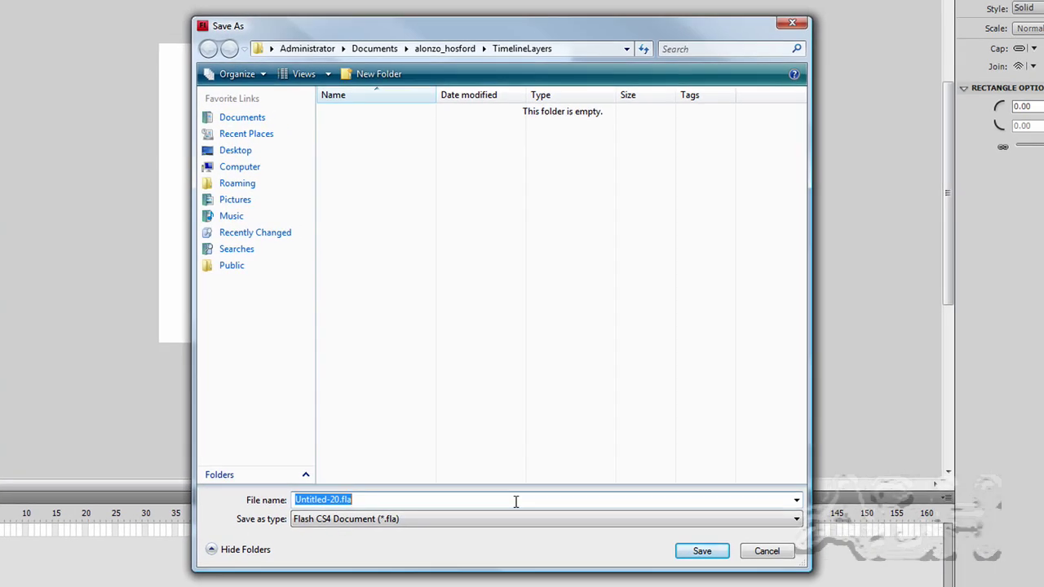
text(Ex01)
key(Return)
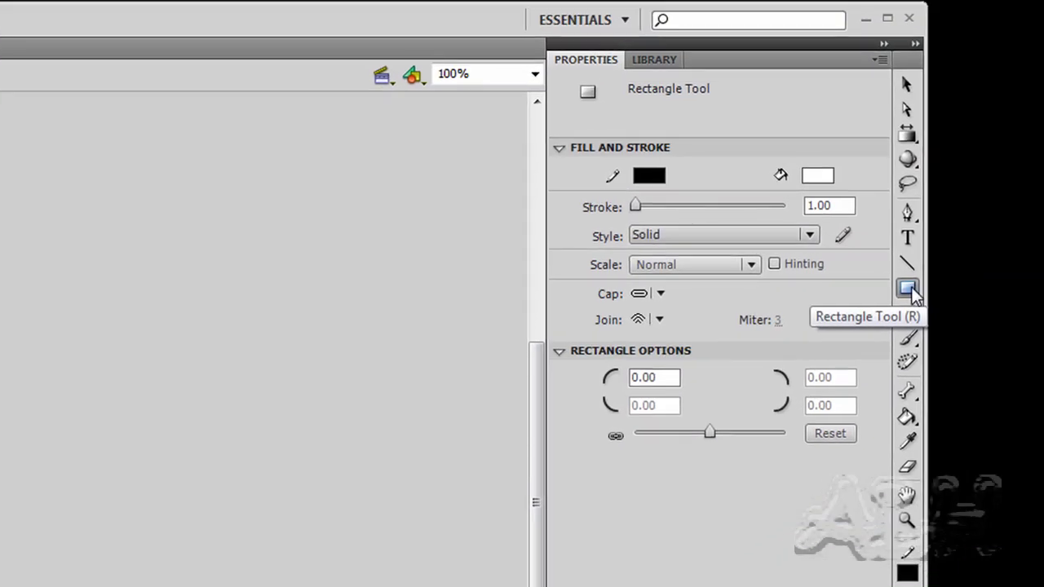
Choose the Rectangle Tool with a black-to-white linear gradient fill and no stroke
click(908, 288)
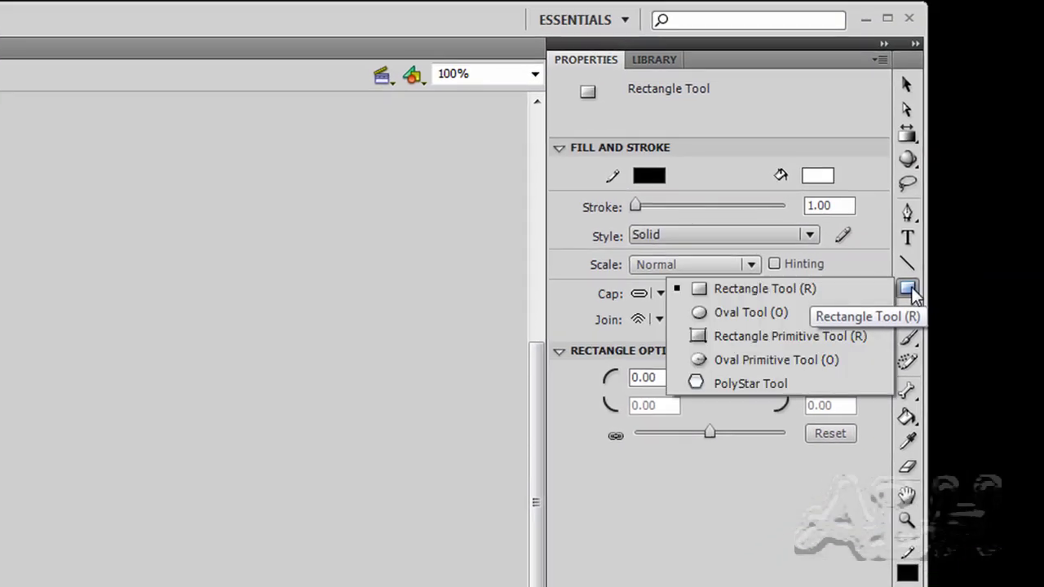
click(788, 288)
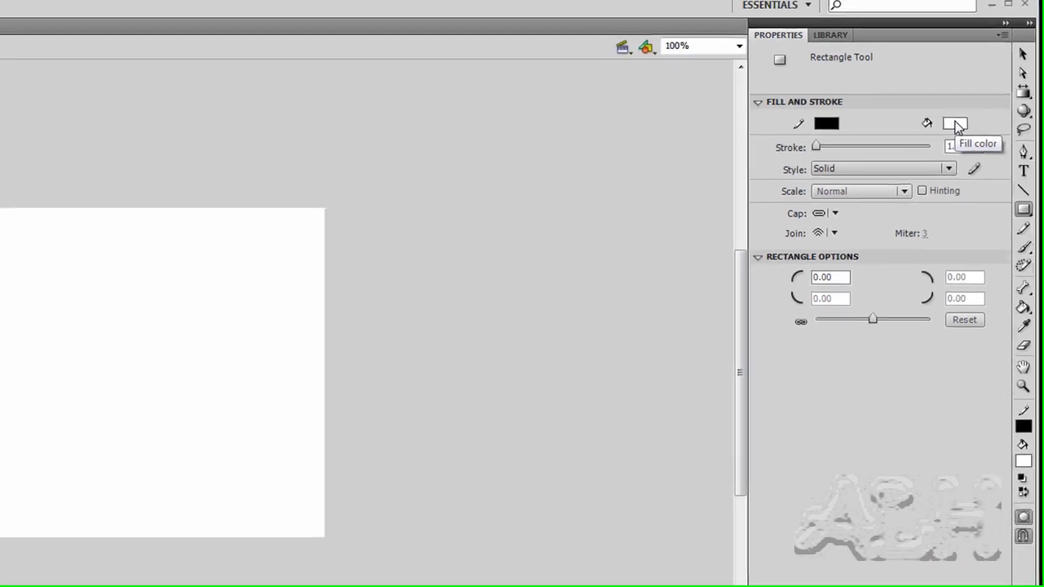
click(960, 130)
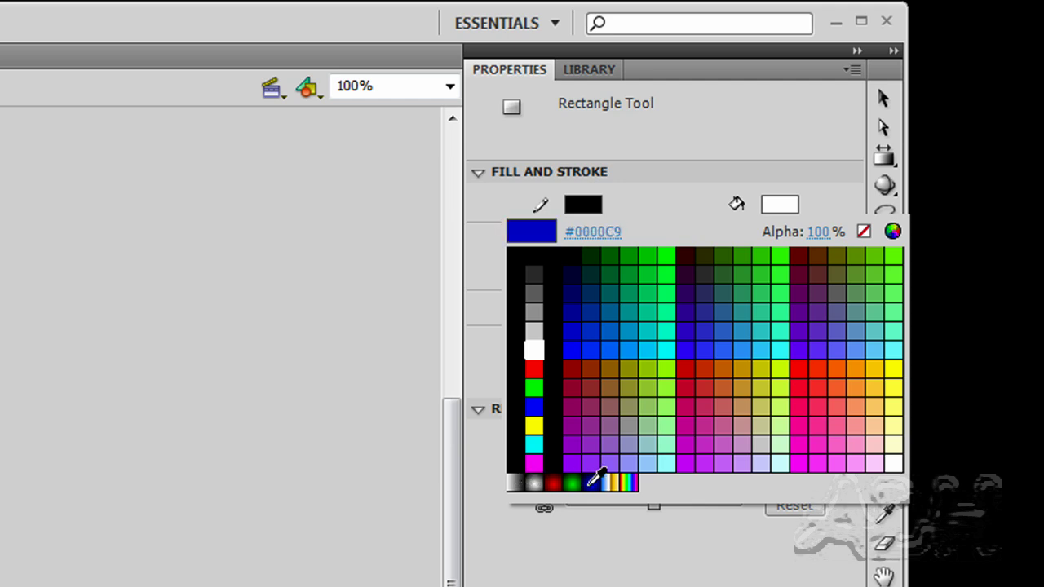
click(516, 483)
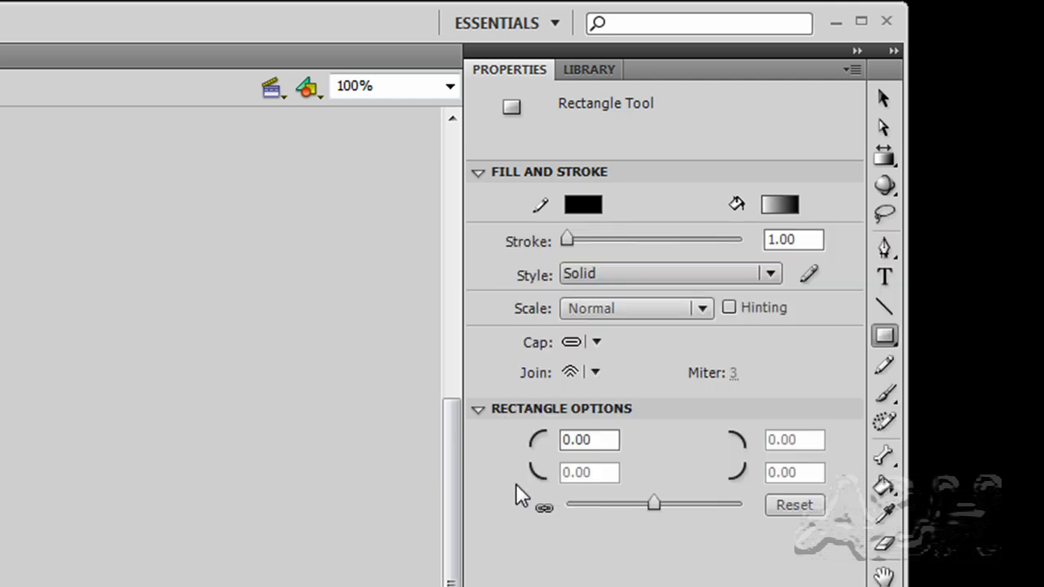
click(584, 206)
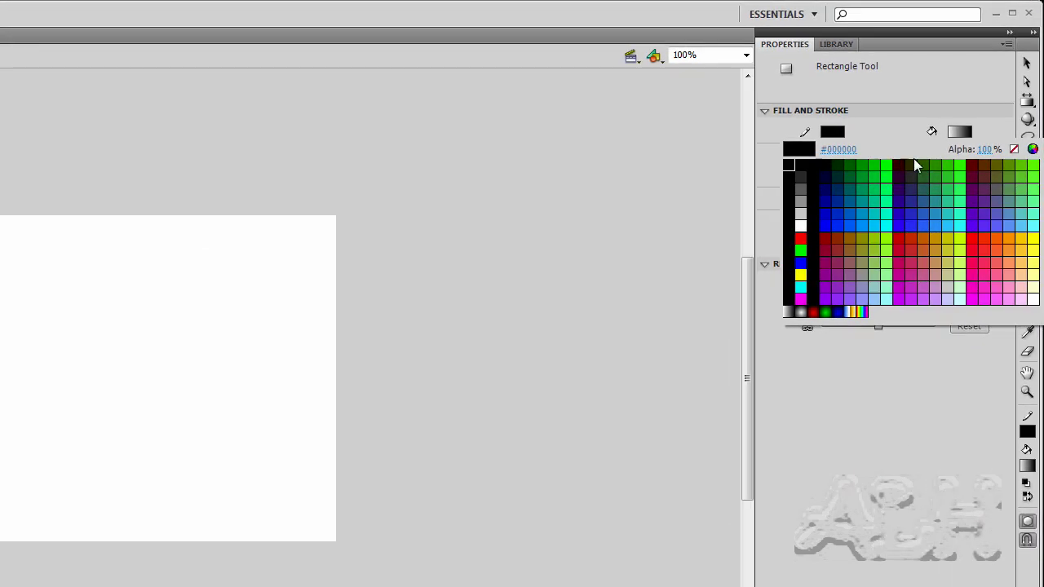
click(1014, 149)
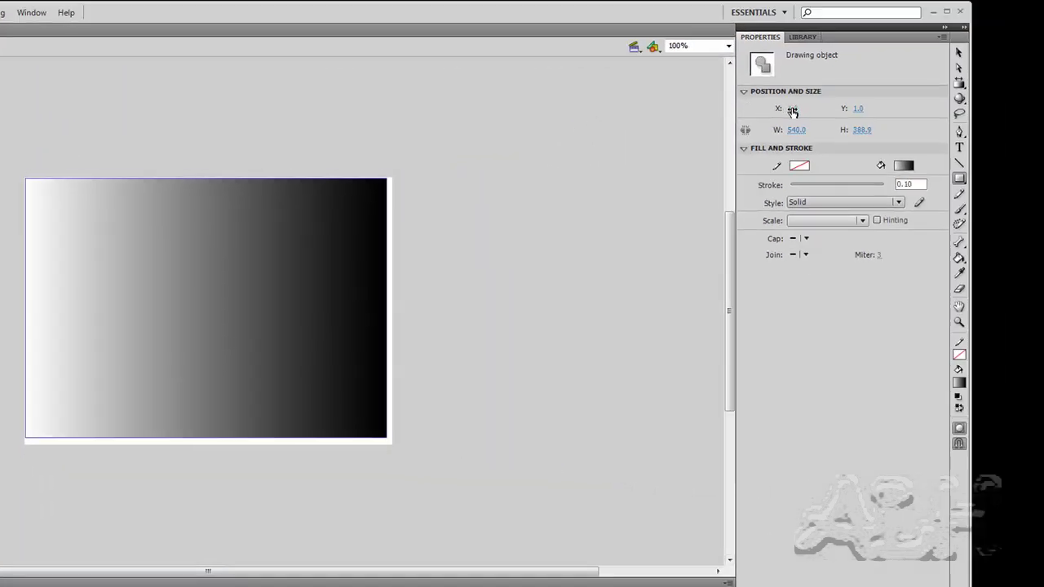
Position the rectangle at X 0, Y 0 and resize it to 550 × 400
click(790, 108)
text(0)
key(Tab)
text(0)
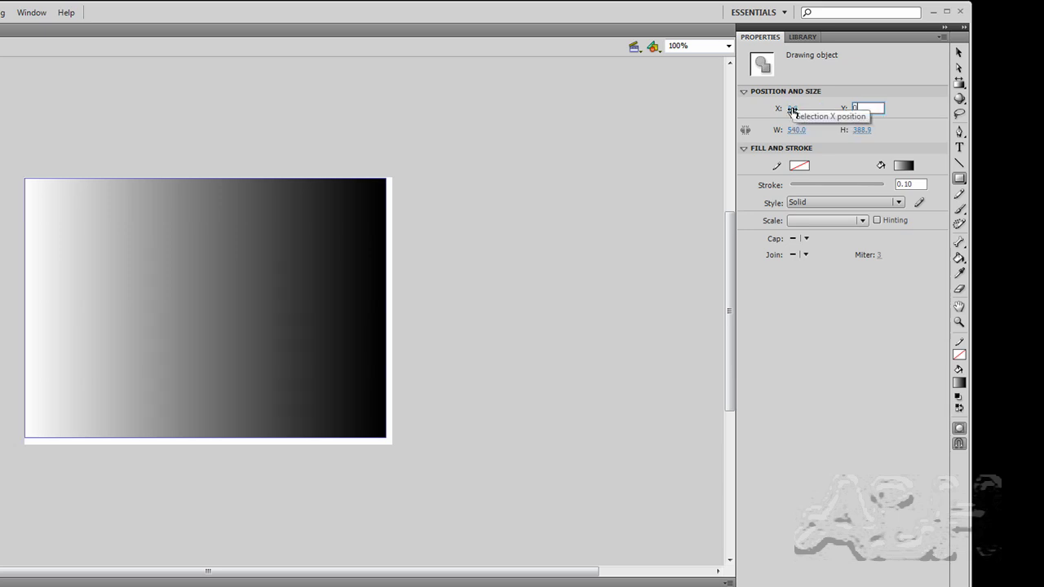
key(Tab)
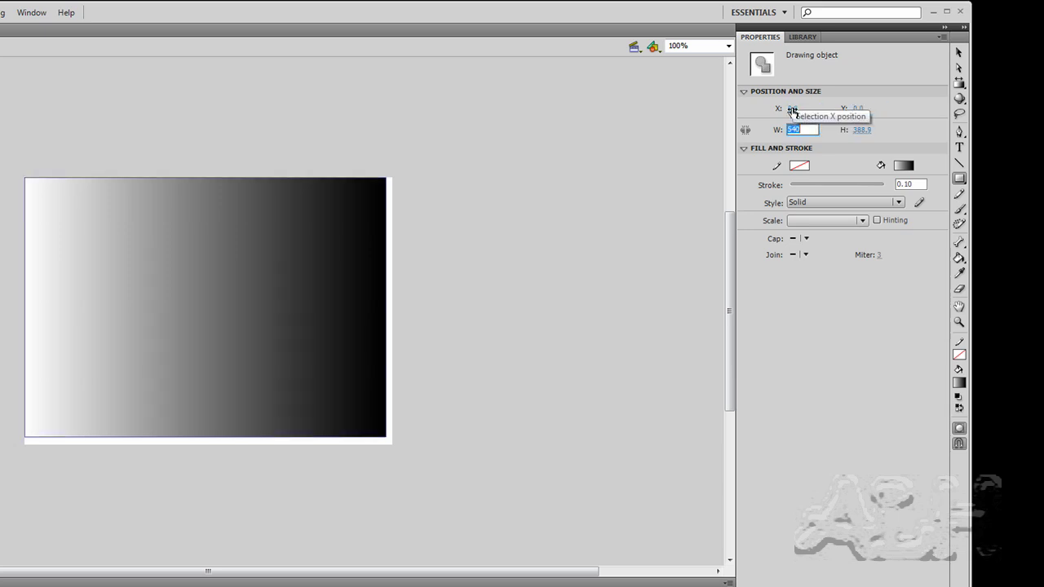
text(55)
key(Tab)
text(4)
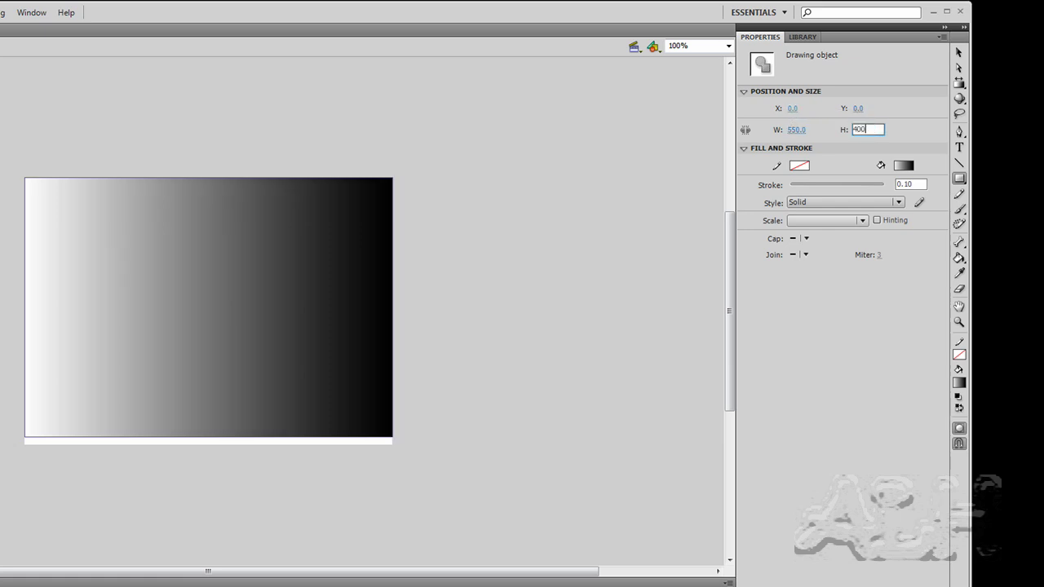
text(00)
key(Return)
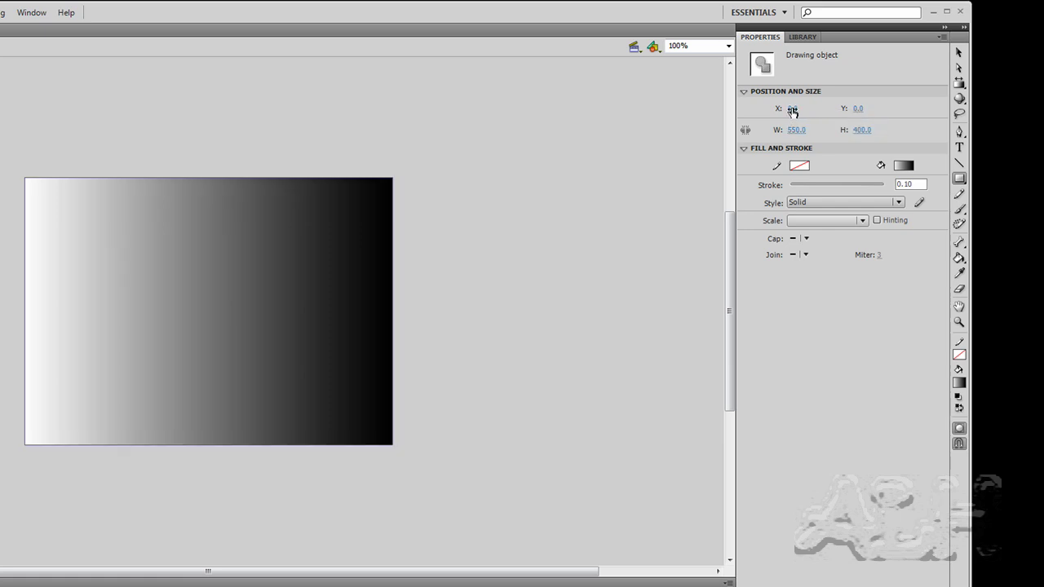
click(959, 53)
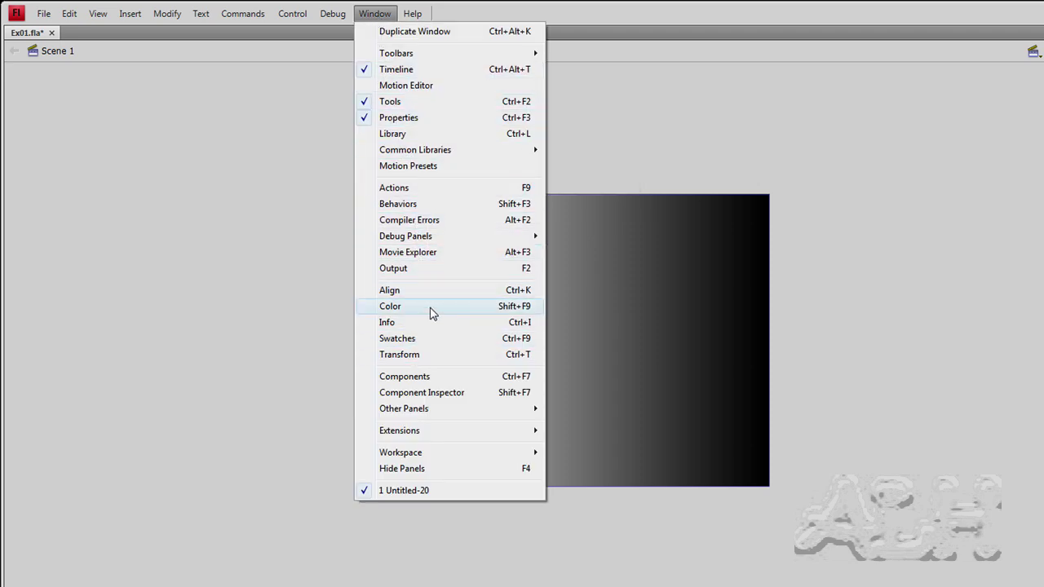
Open the Color panel and move it next to the stage
click(490, 306)
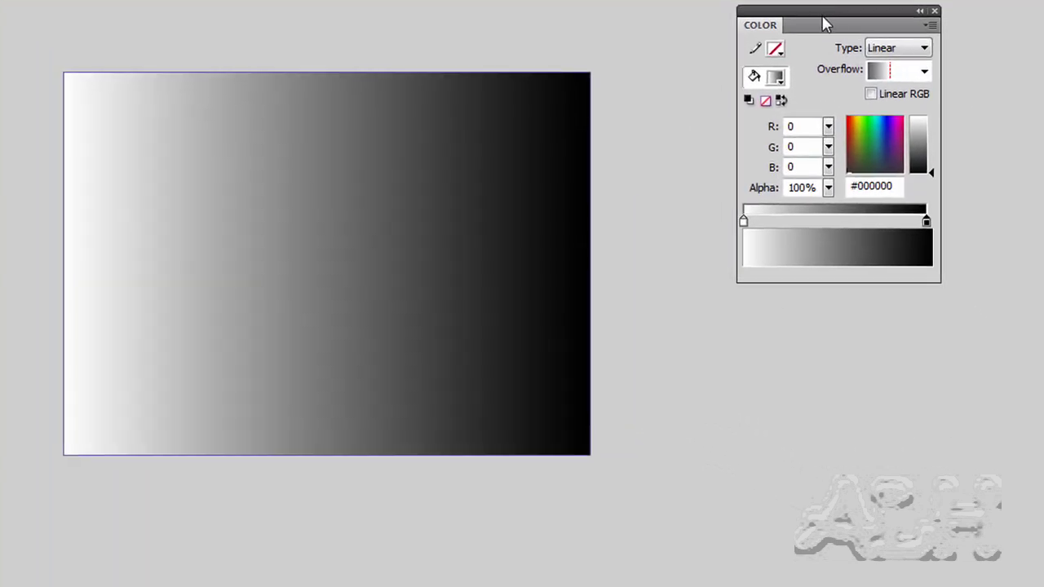
drag(824, 18, 800, 55)
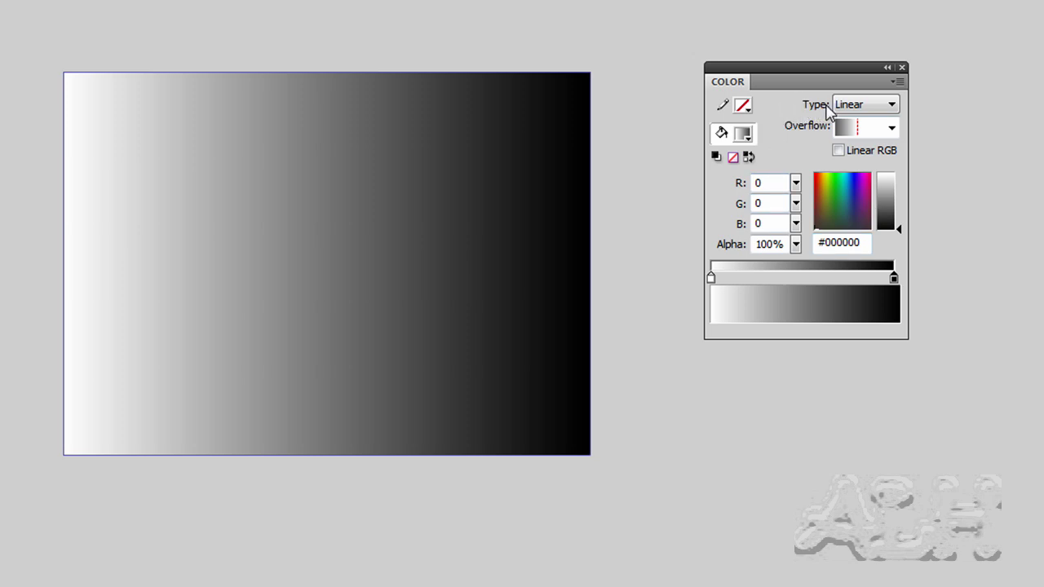
click(892, 107)
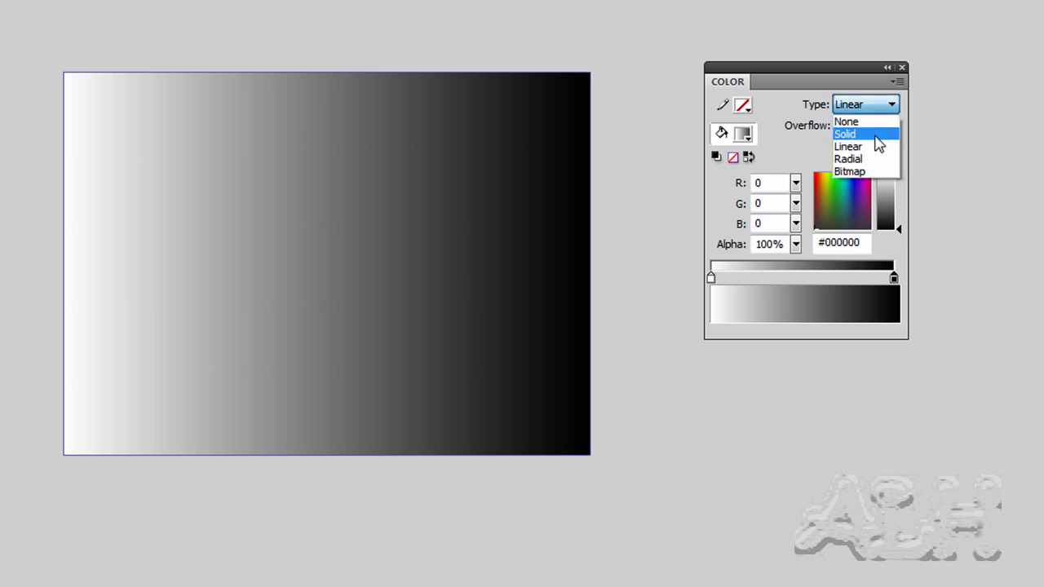
click(881, 159)
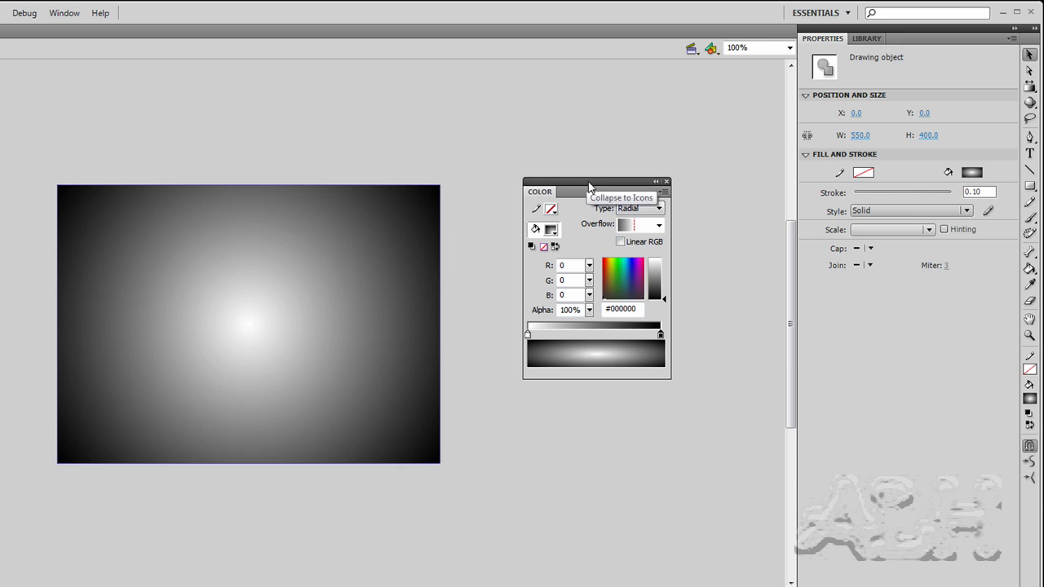
click(659, 209)
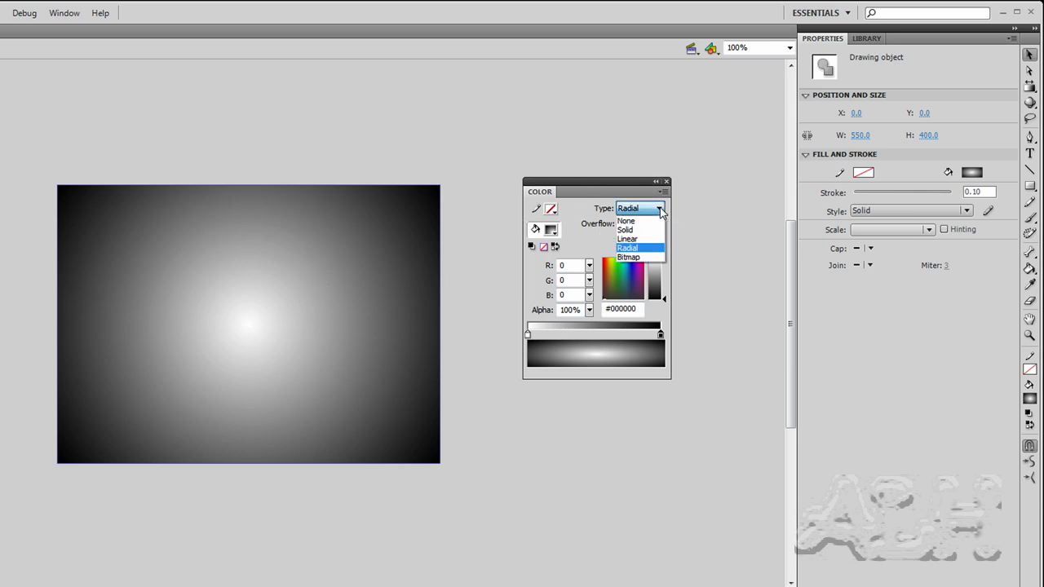
click(641, 239)
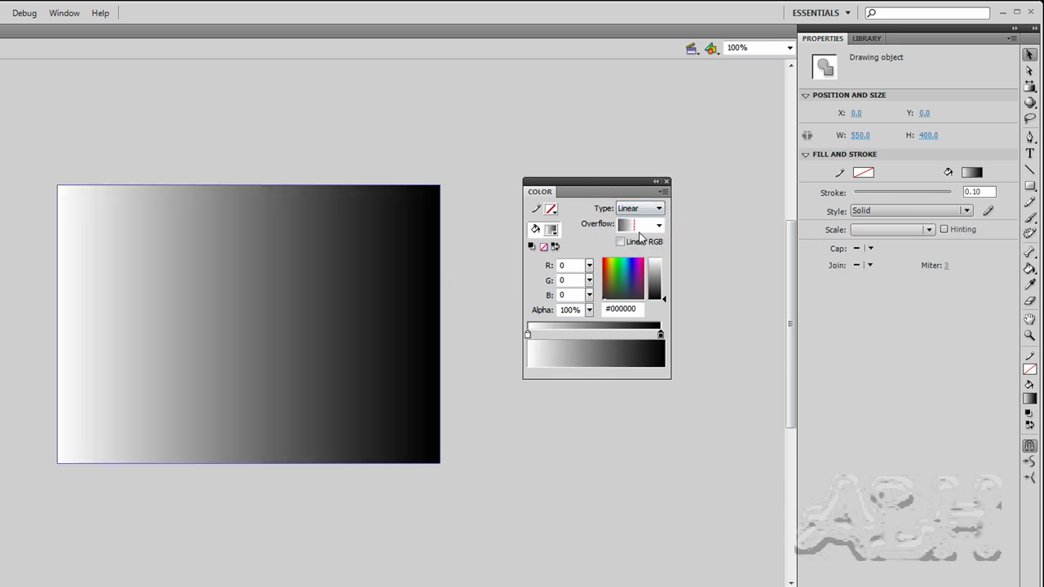
click(661, 209)
click(640, 228)
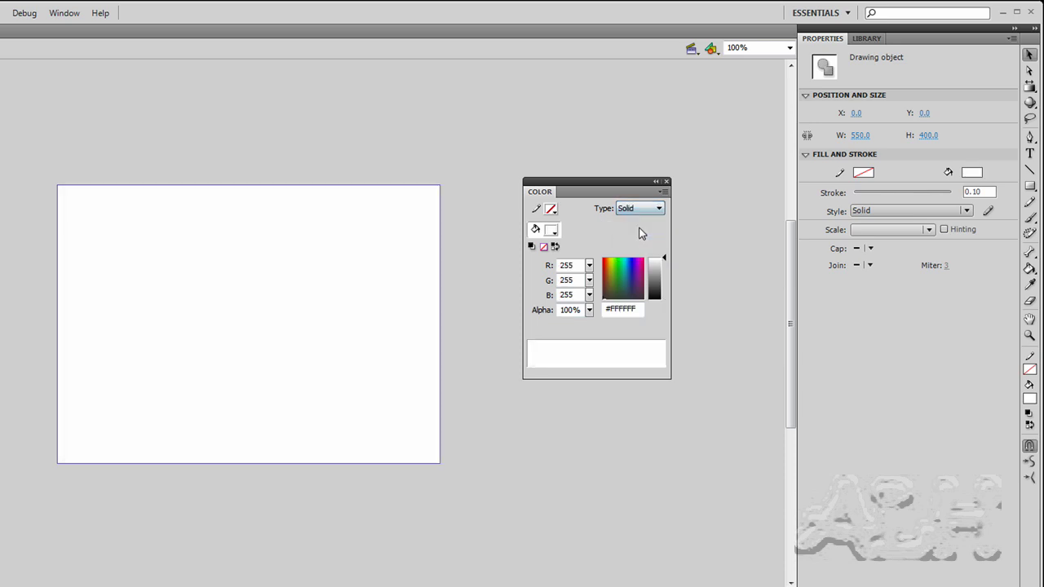
click(660, 209)
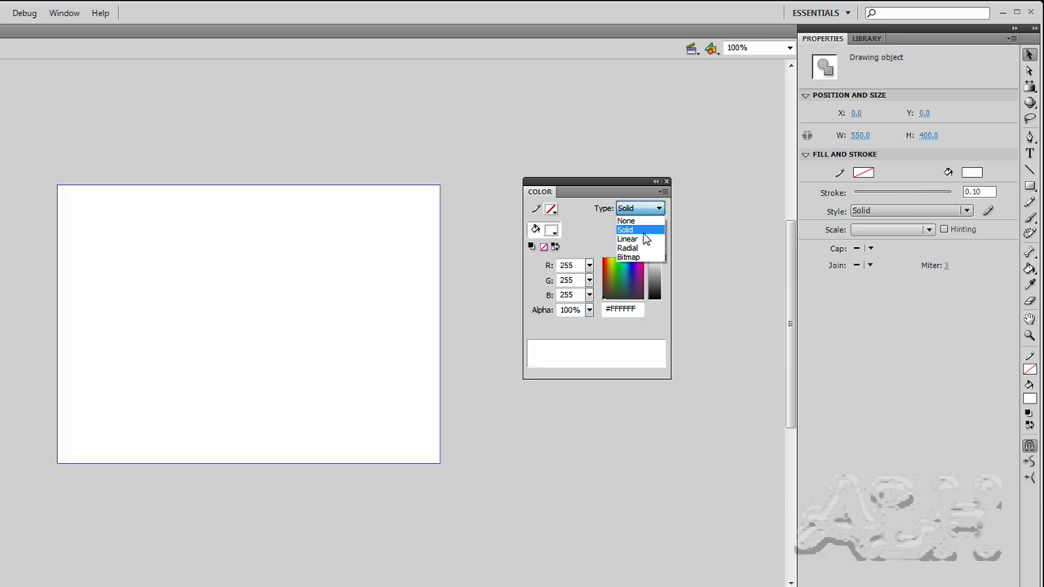
click(644, 240)
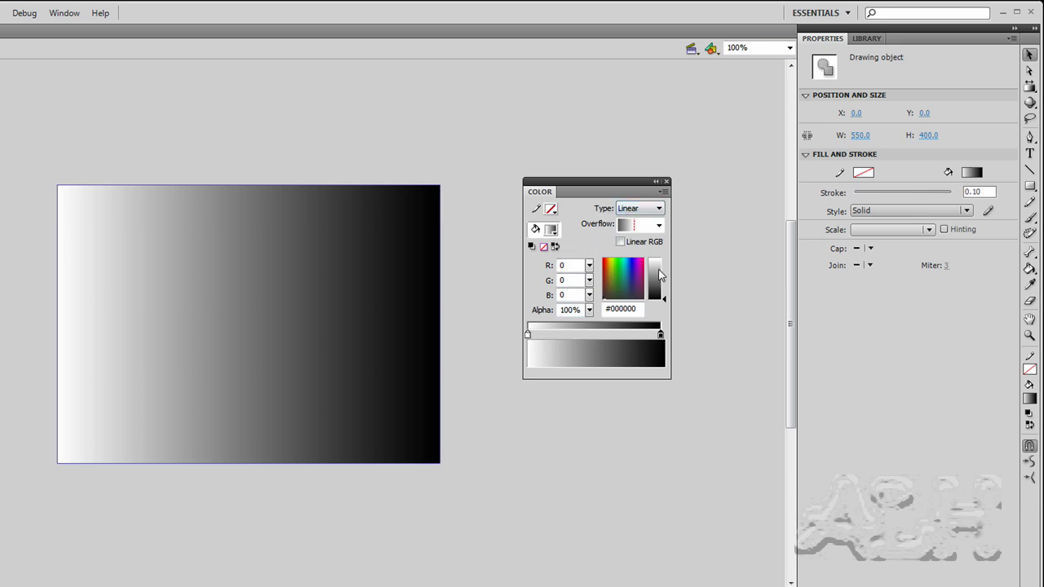
click(638, 210)
click(626, 230)
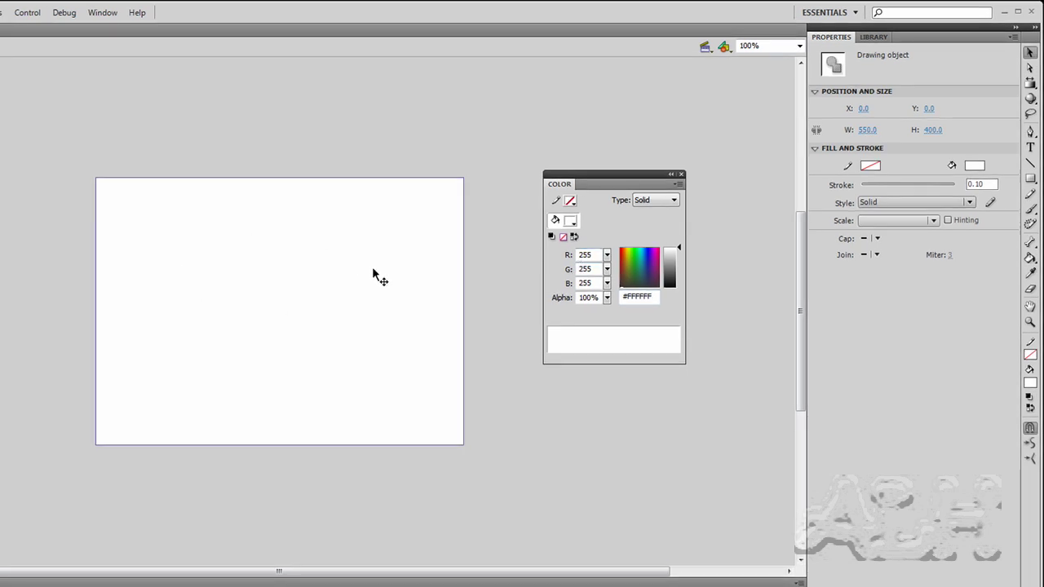
click(658, 202)
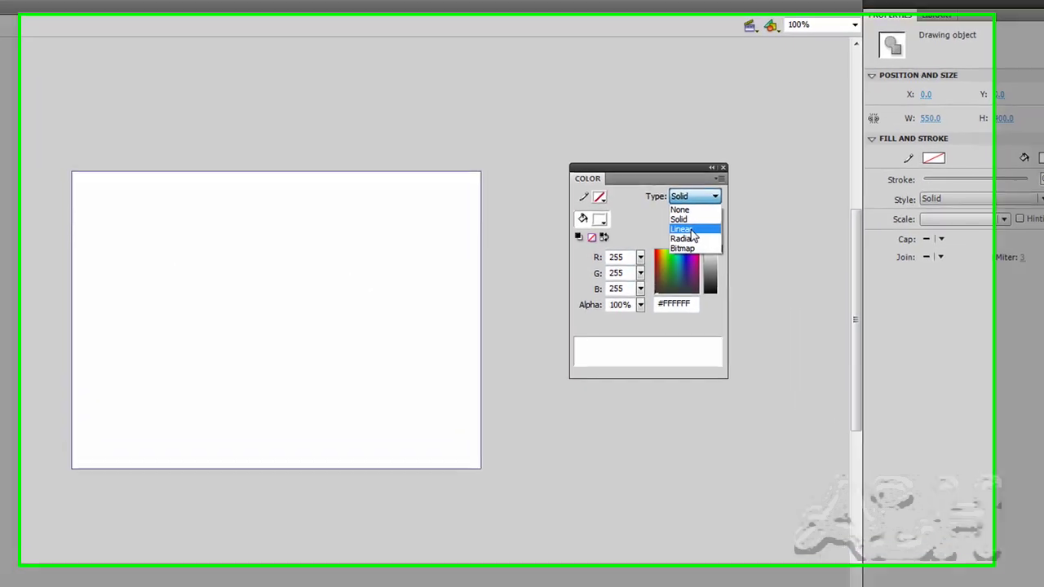
click(691, 230)
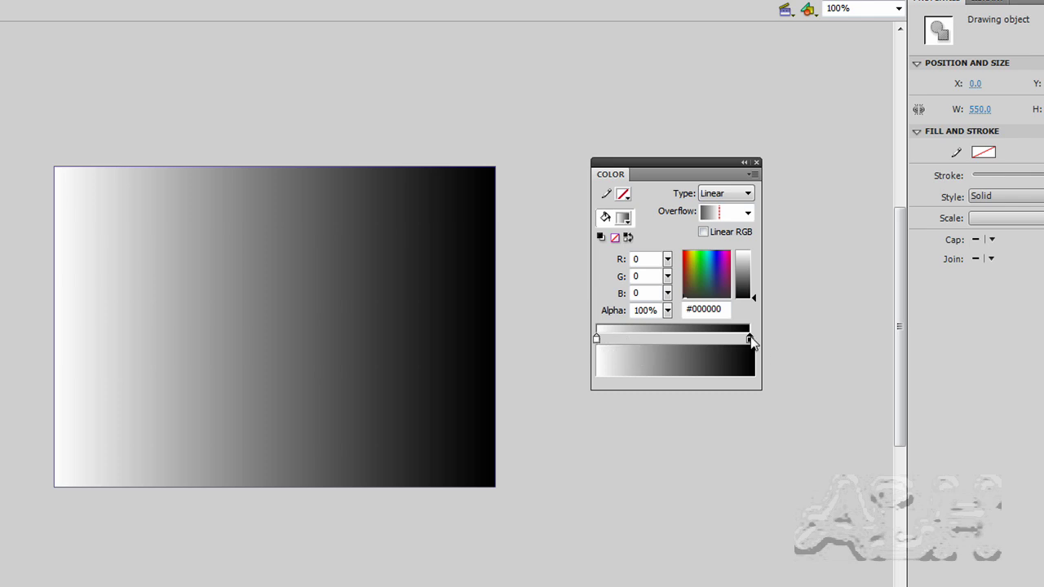
Even out the gradient with white #FFFFFF and black #000000 stops at opposite ends
drag(750, 340, 723, 341)
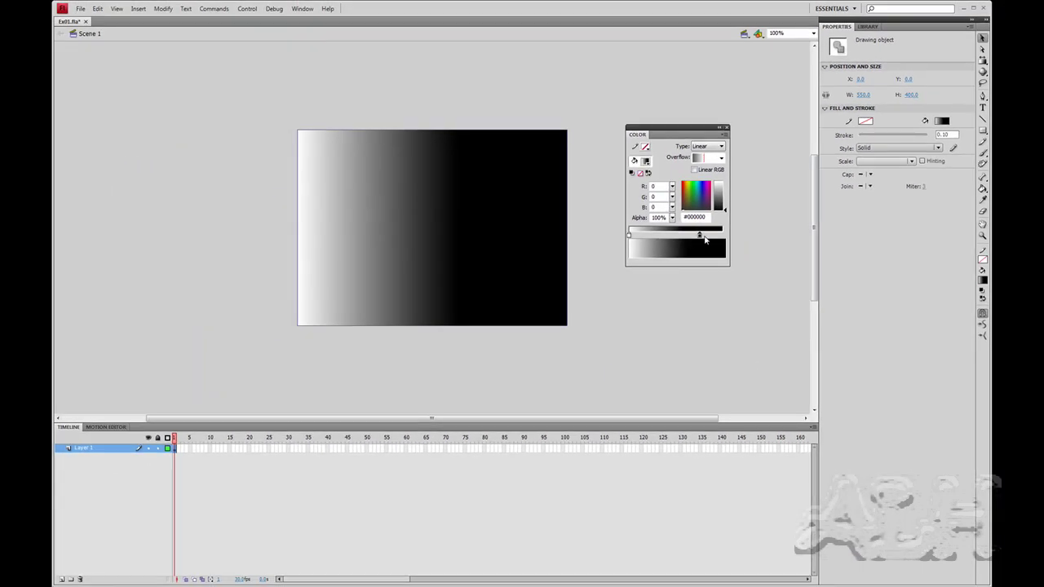
drag(705, 239, 725, 239)
mouse_move(630, 239)
mouse_down()
mouse_move(675, 240)
mouse_move(629, 239)
mouse_up()
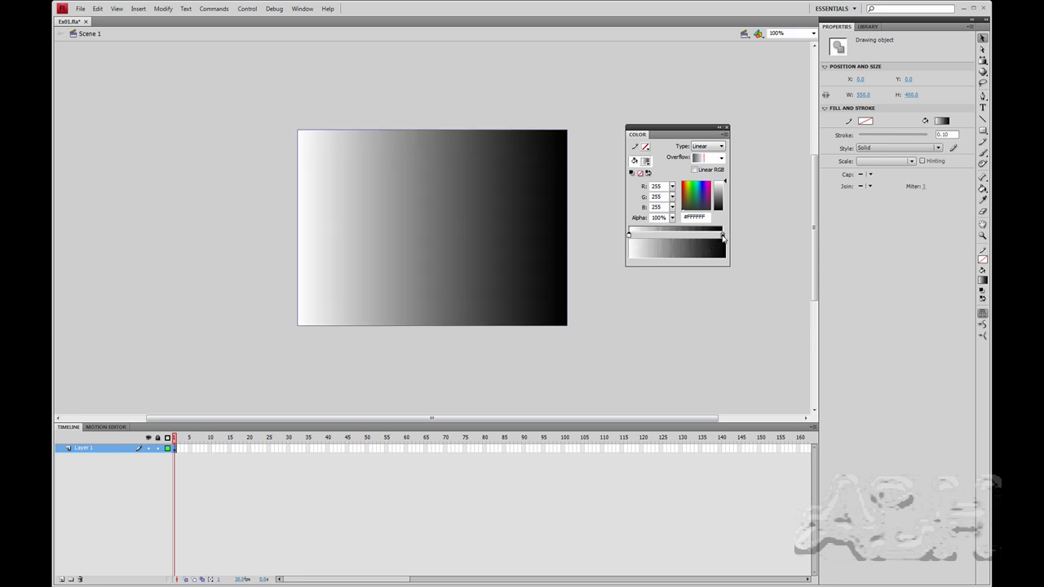
Recolour the black gradient stop to red #FF0000
click(723, 235)
click(723, 236)
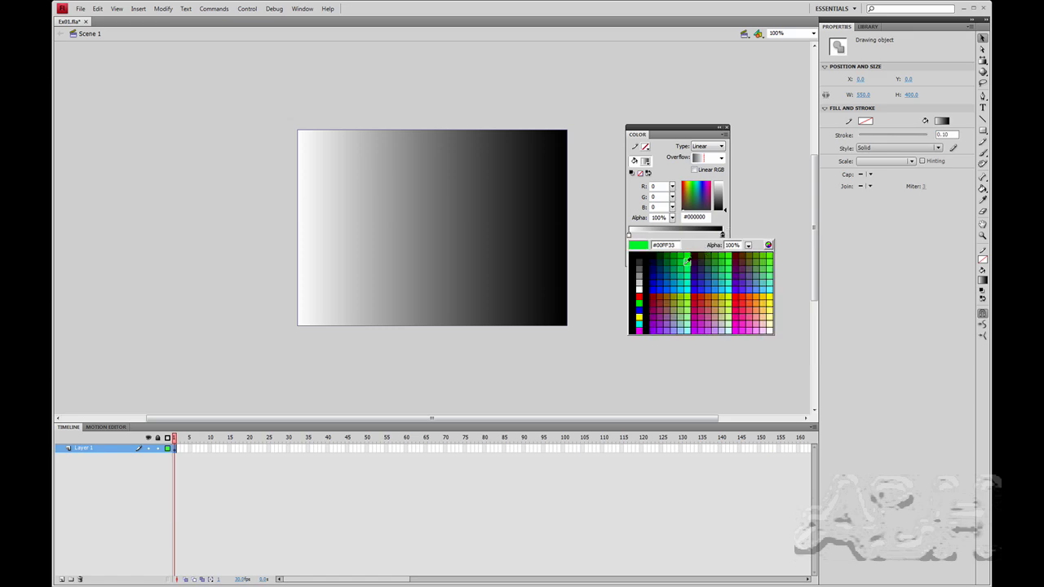
click(641, 298)
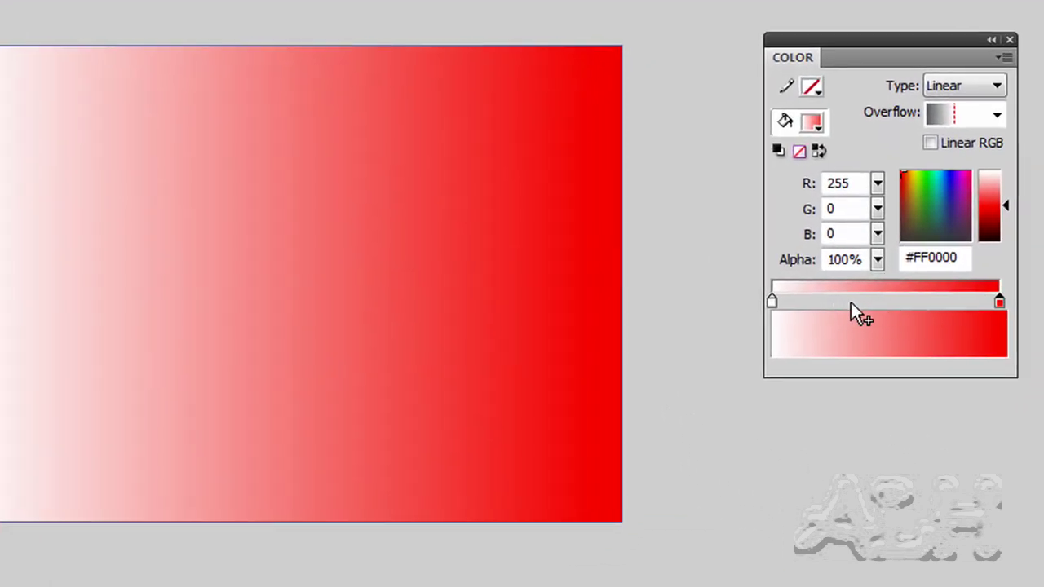
Add a #990000 dark red stop mid-gradient and a second stop toward the red end
click(851, 305)
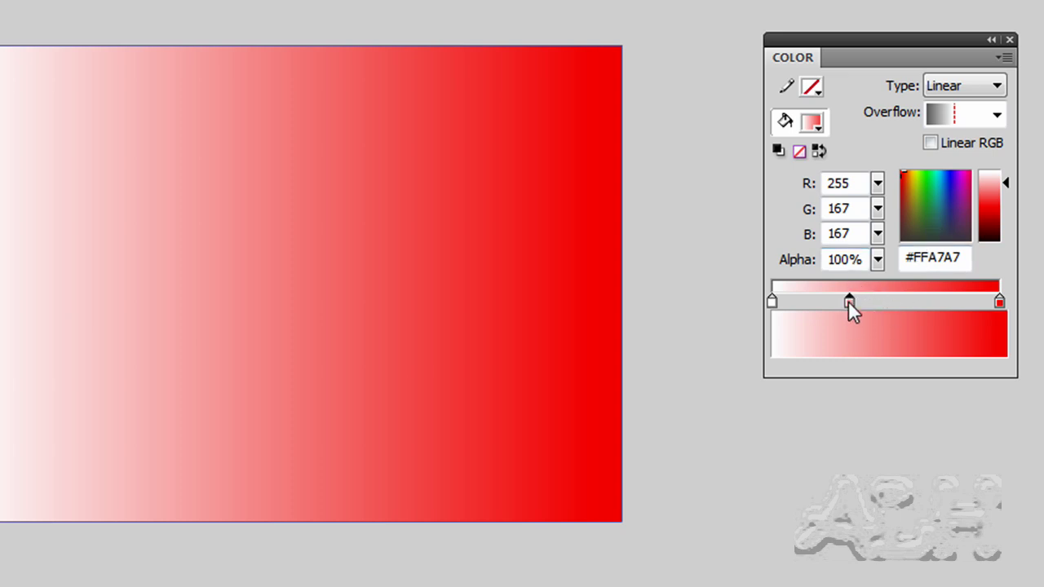
double_click(849, 301)
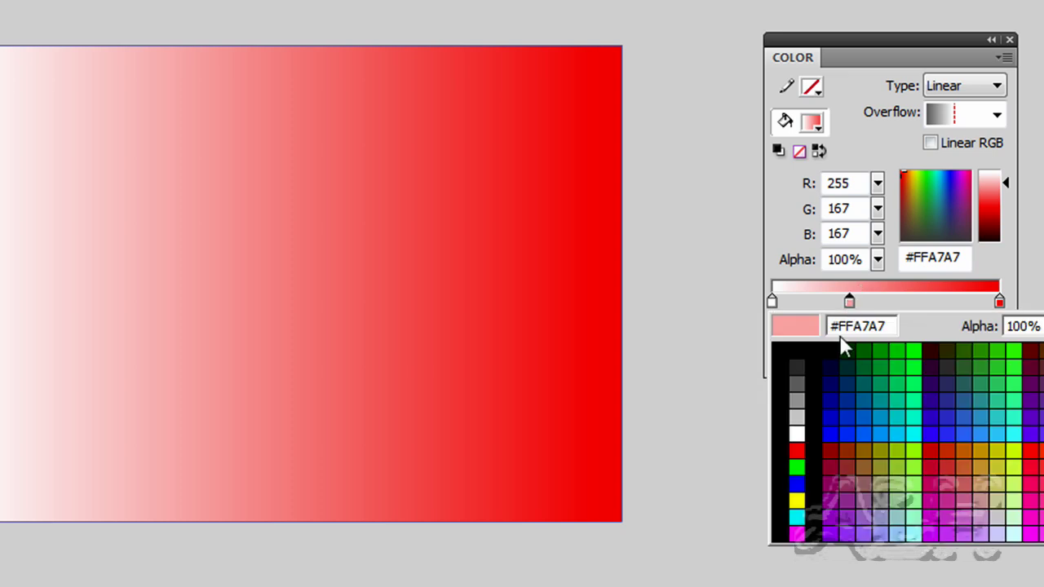
click(830, 449)
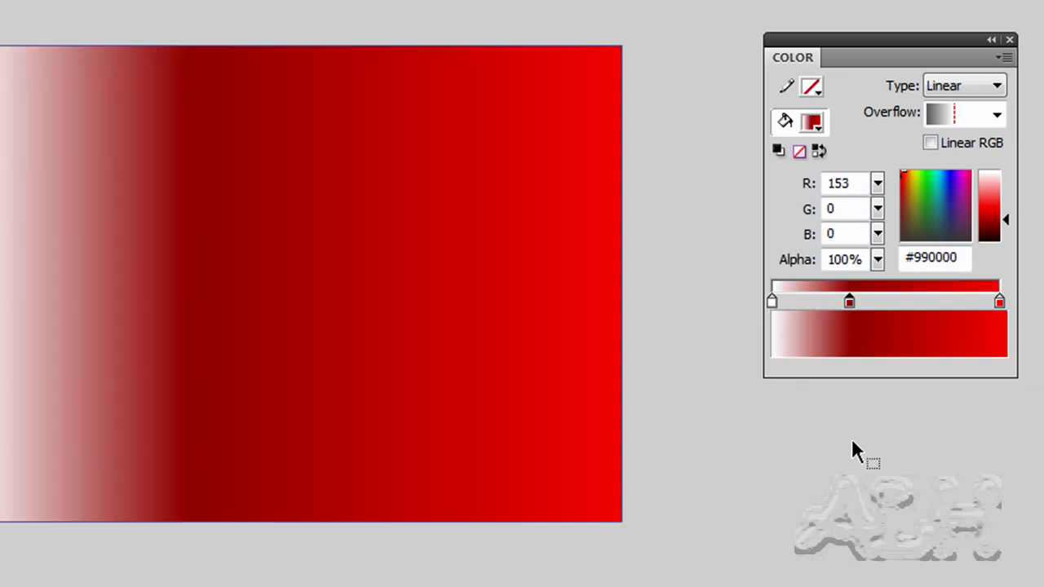
click(947, 305)
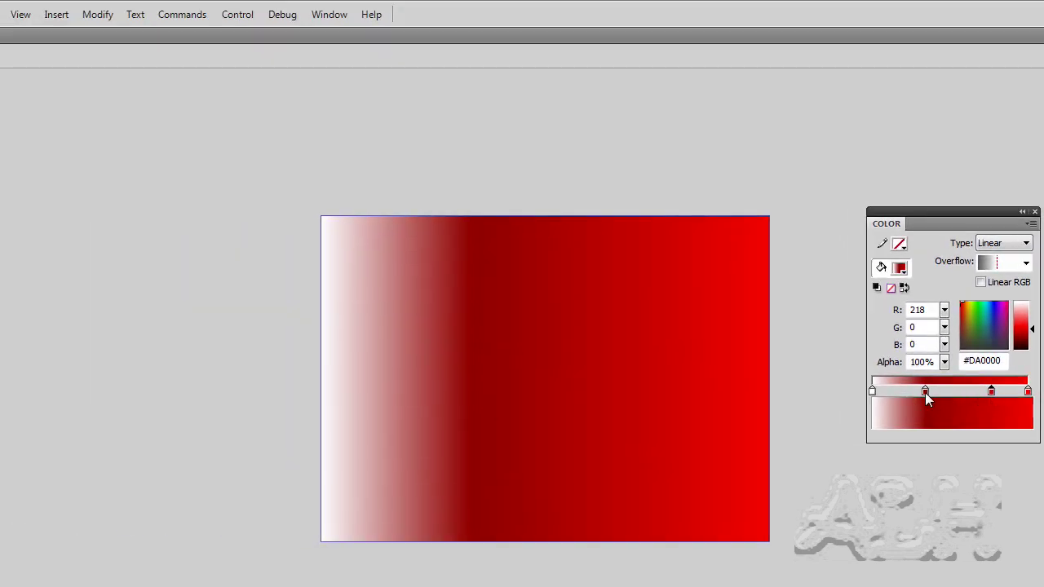
Copy the #990000 hex value from the first middle stop into the second middle stop
click(924, 391)
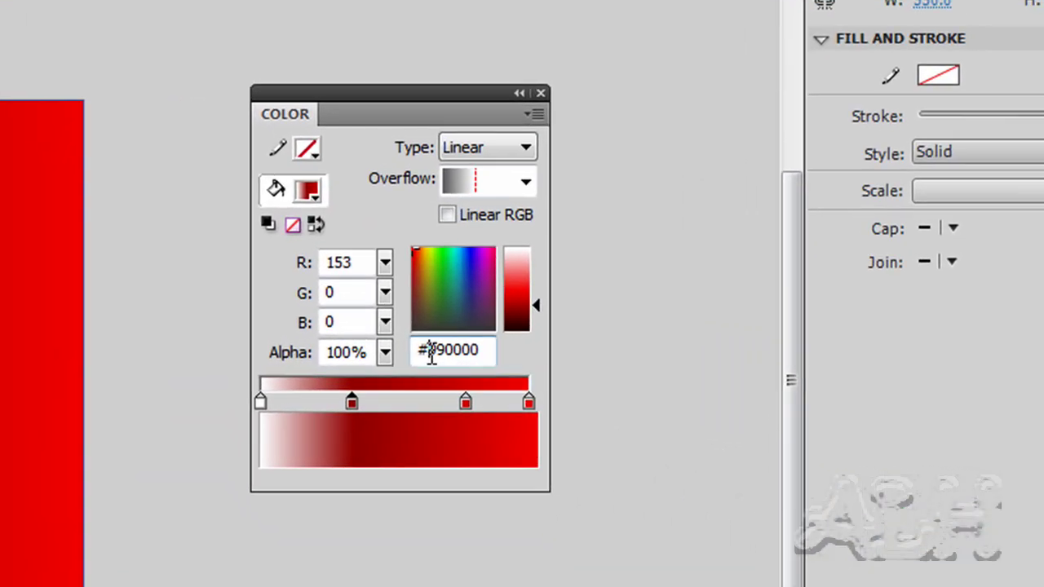
drag(971, 362, 1000, 362)
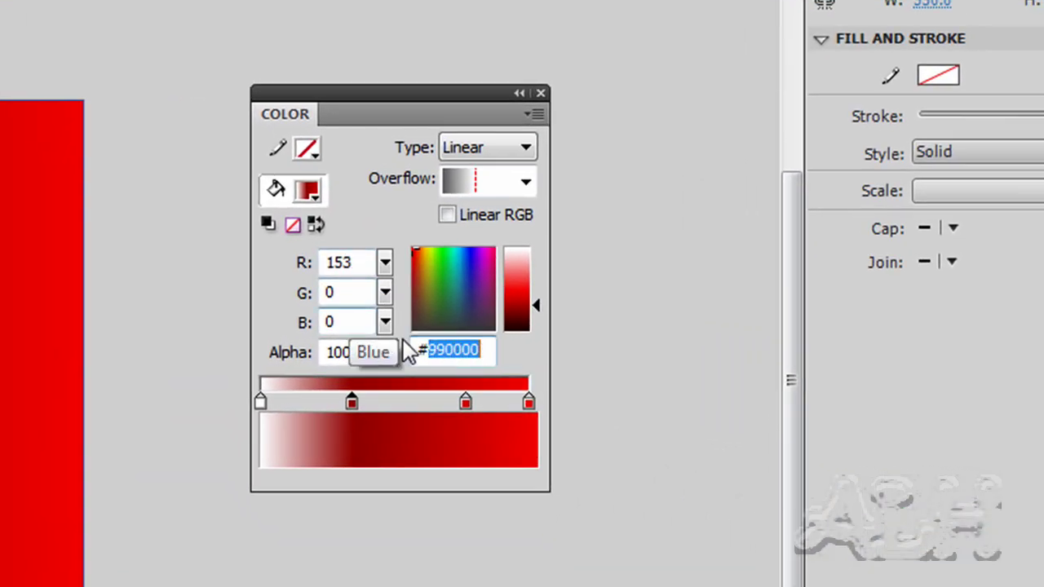
right_click(446, 349)
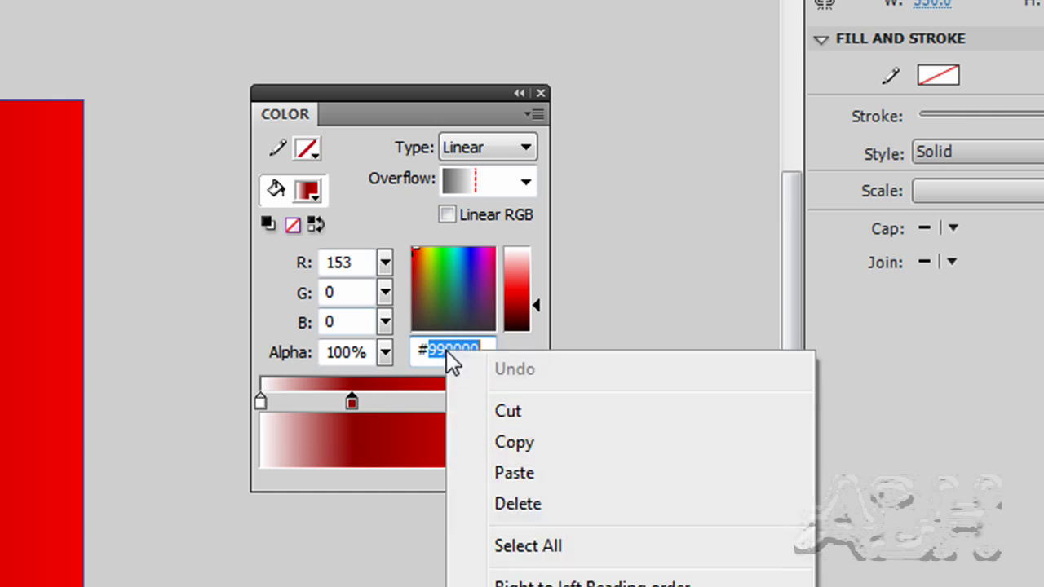
click(495, 443)
click(466, 401)
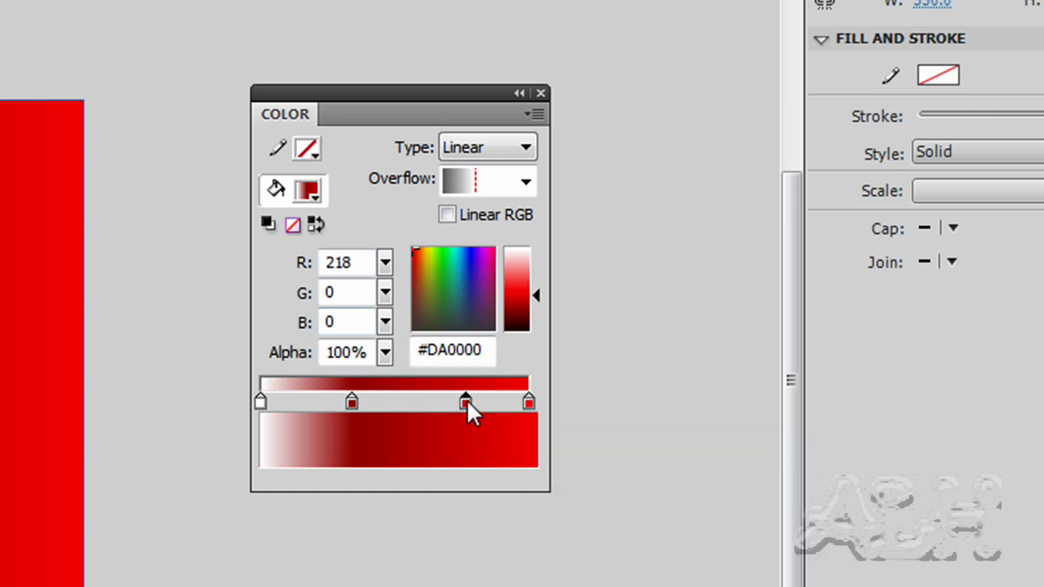
drag(427, 351, 484, 350)
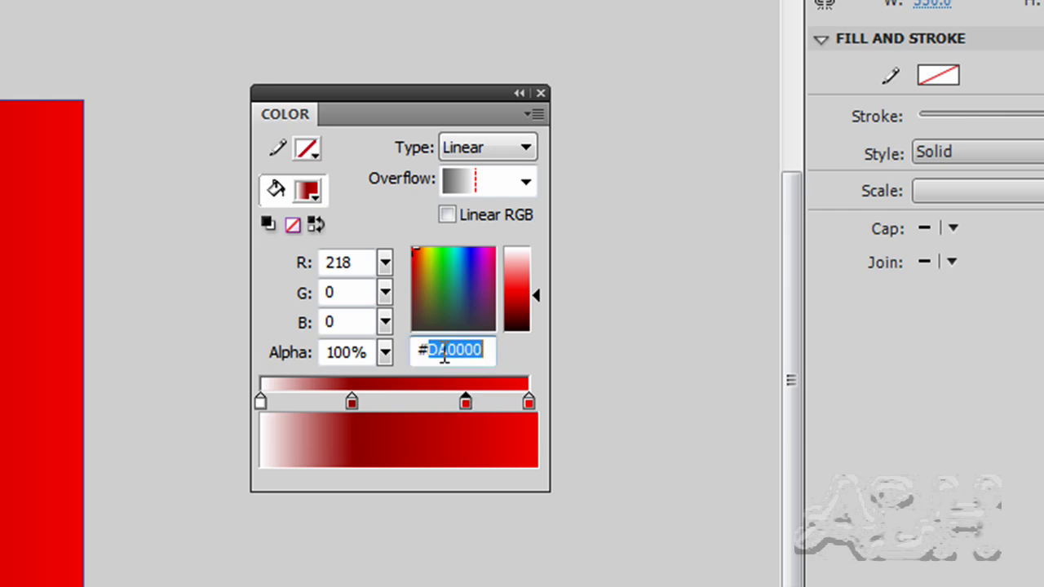
right_click(445, 353)
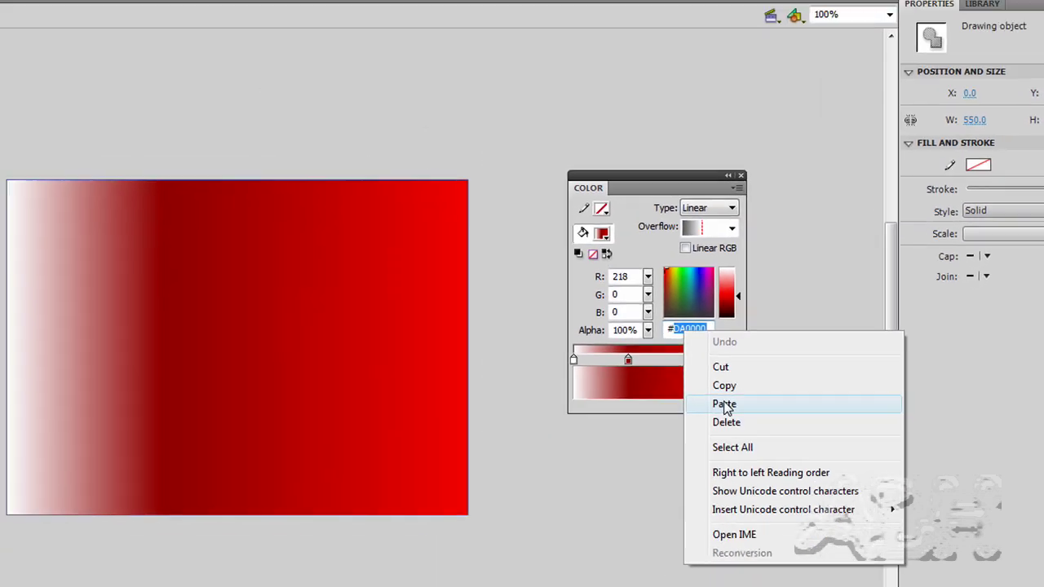
click(514, 475)
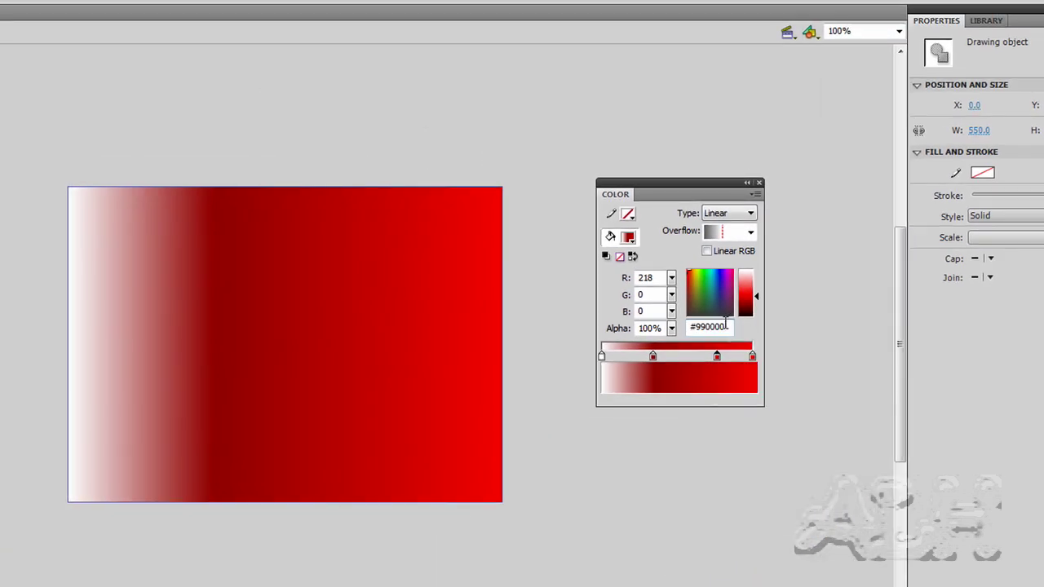
key(Return)
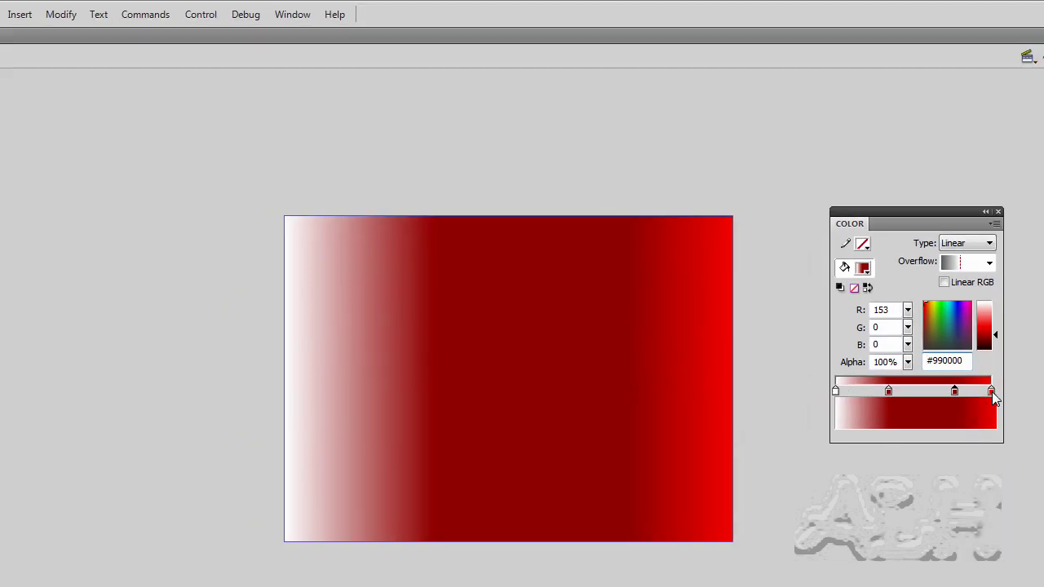
Make the right end stop white and spread both dark red stops toward the edges
click(991, 392)
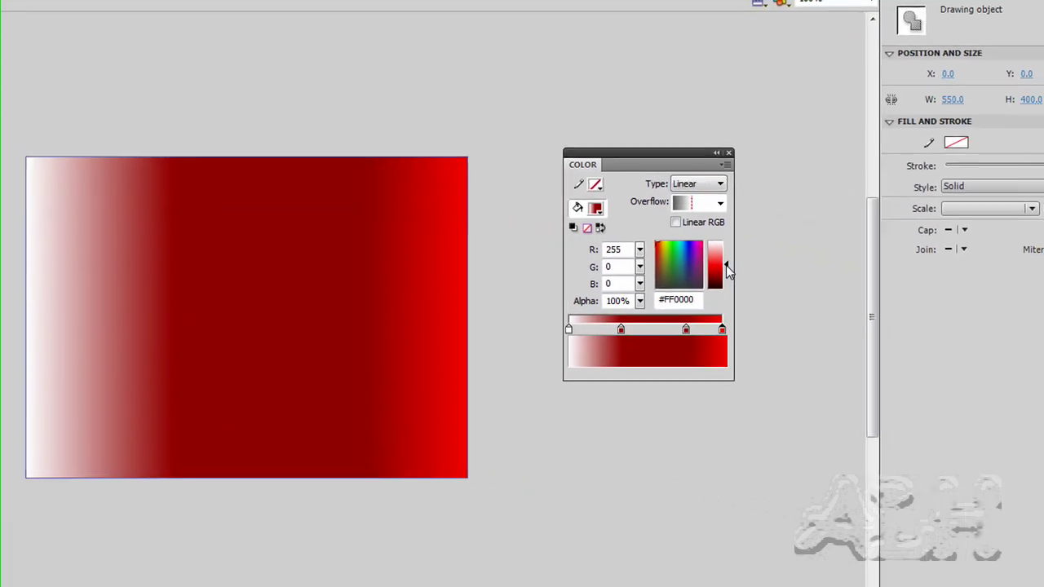
drag(996, 325, 995, 301)
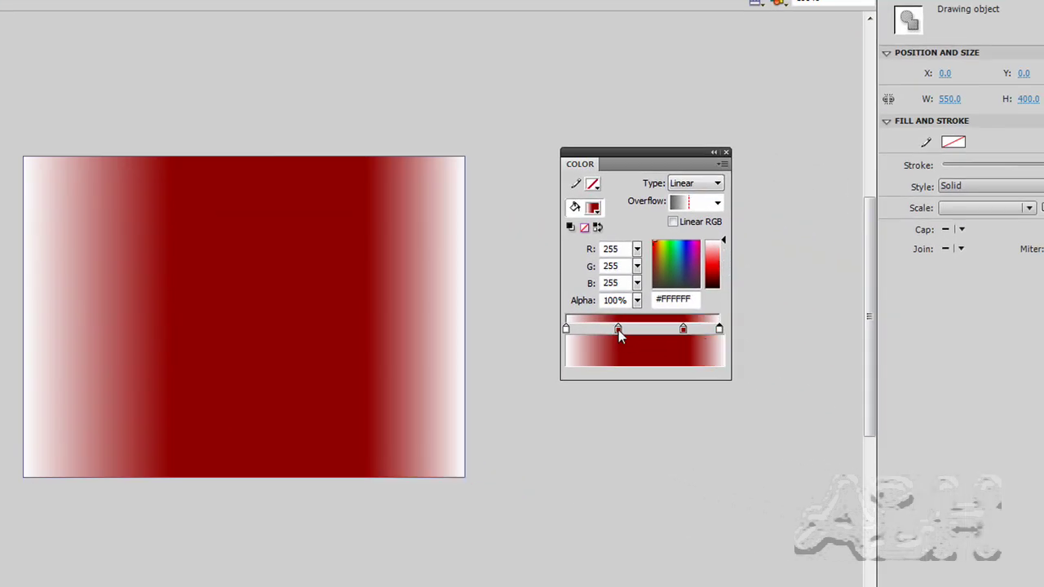
drag(618, 329, 606, 330)
drag(683, 331, 708, 335)
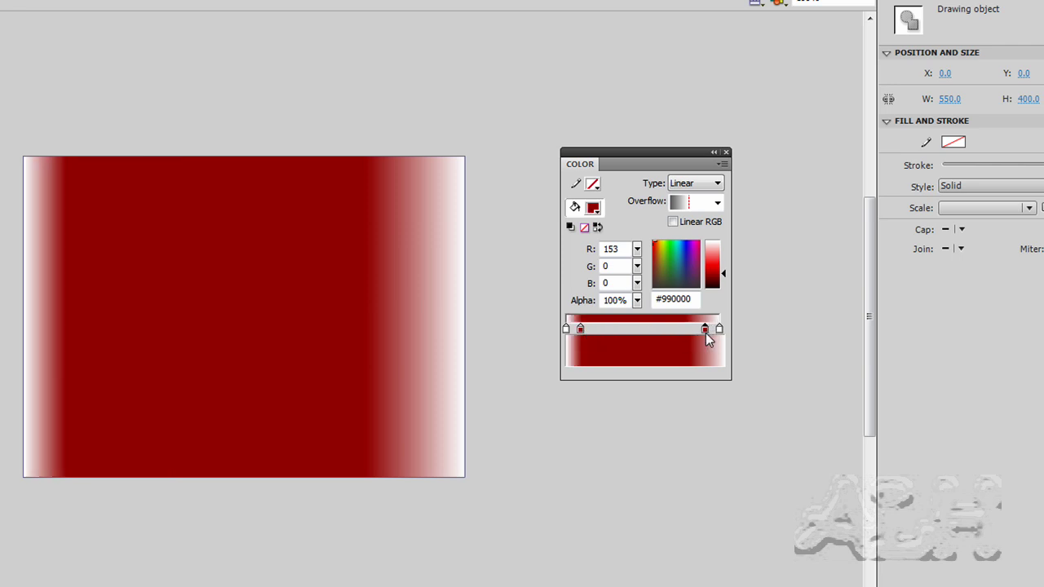
drag(580, 330, 576, 329)
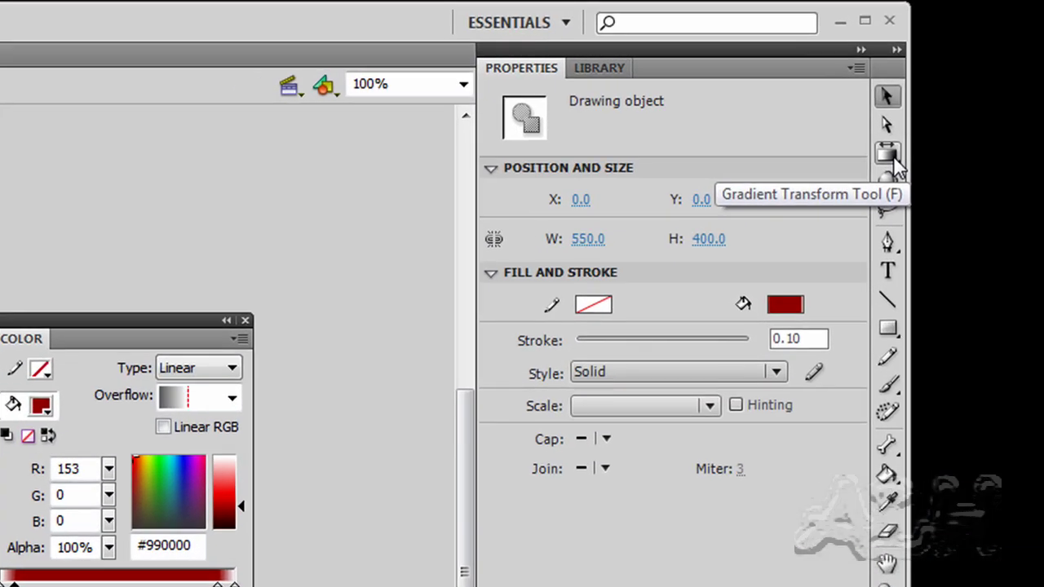
Switch to the Gradient Transform Tool from the Free Transform tool flyout
click(984, 65)
click(893, 155)
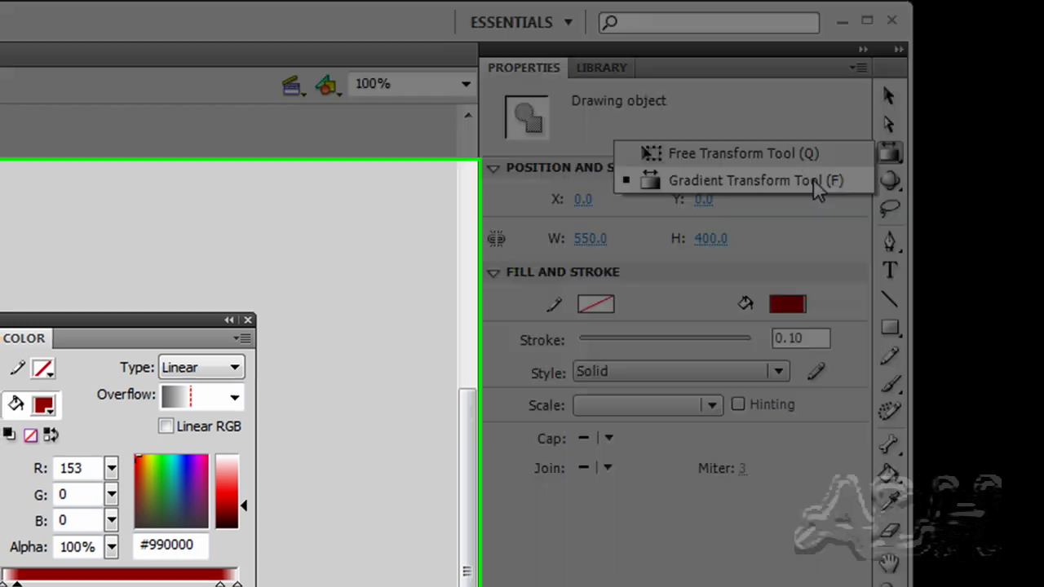
click(814, 183)
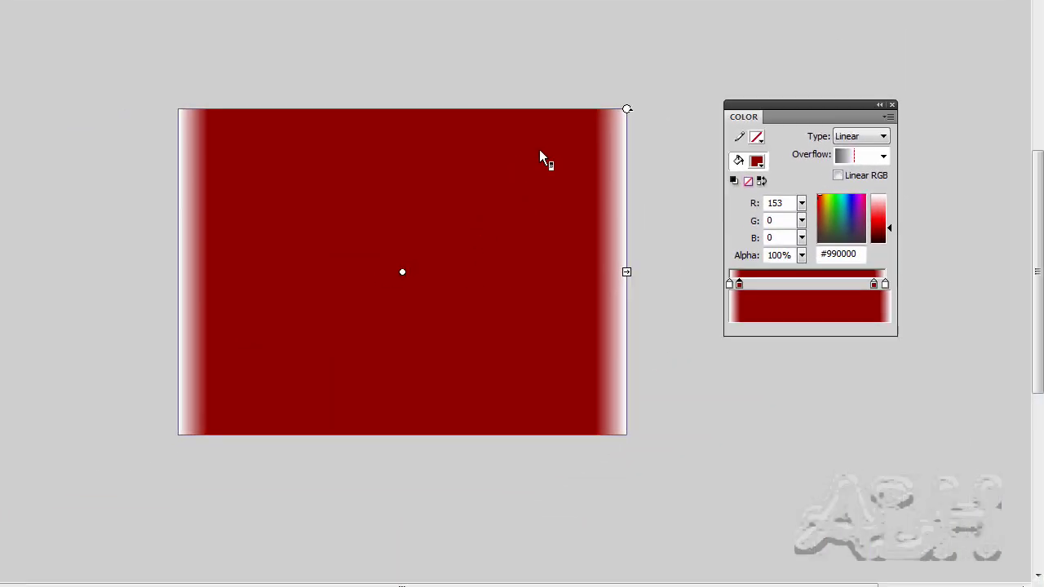
Rotate the gradient 90° so it runs top to bottom, narrowing the dark red band
drag(626, 109, 658, 171)
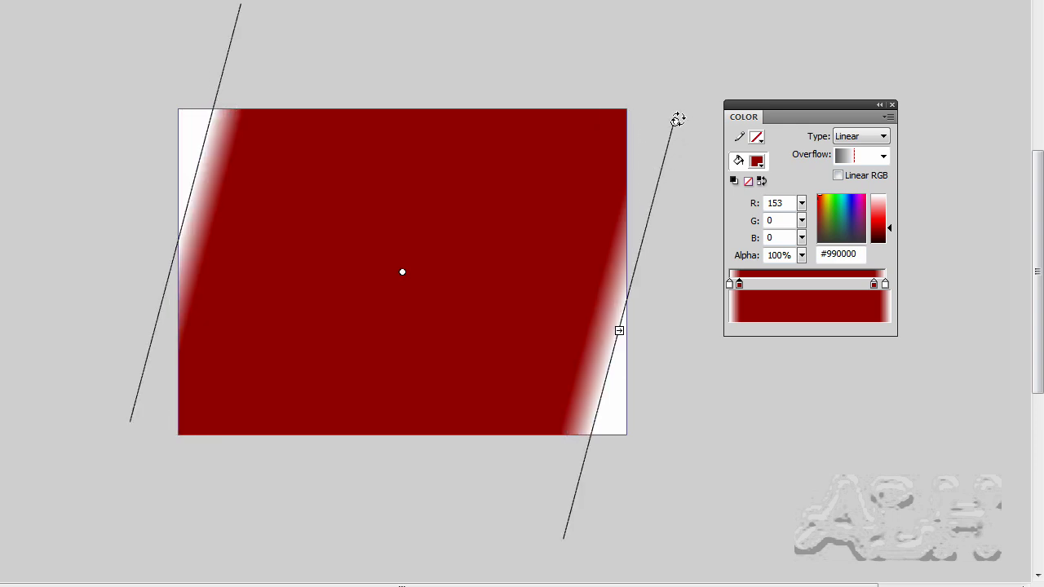
drag(676, 117, 684, 128)
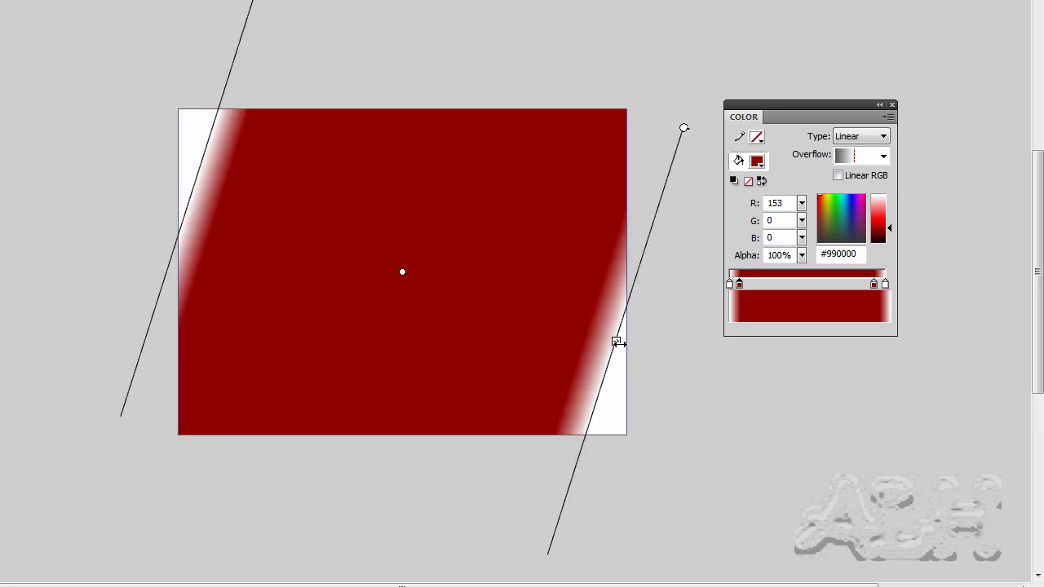
drag(617, 342, 517, 343)
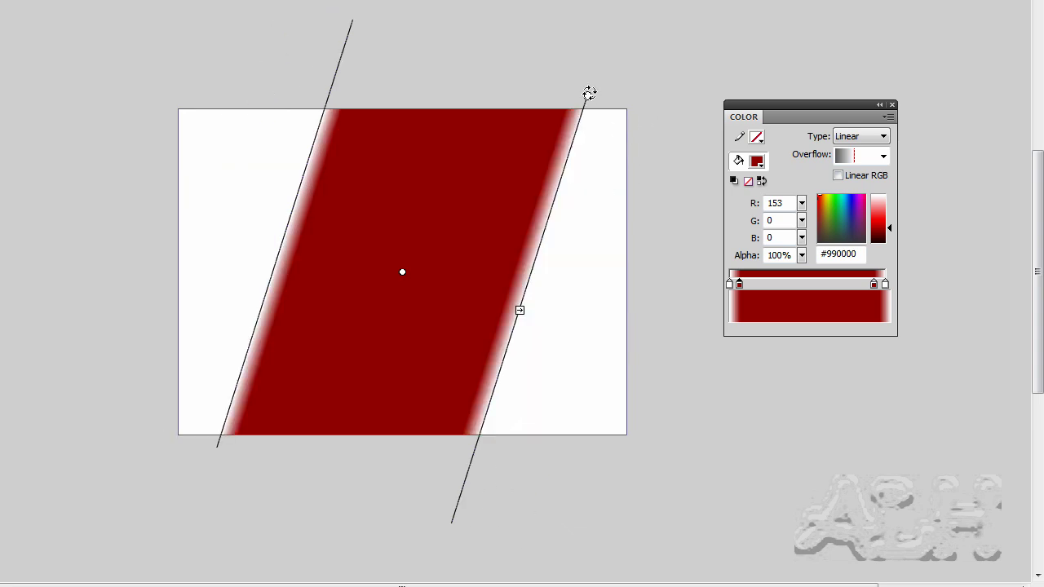
drag(590, 94, 641, 396)
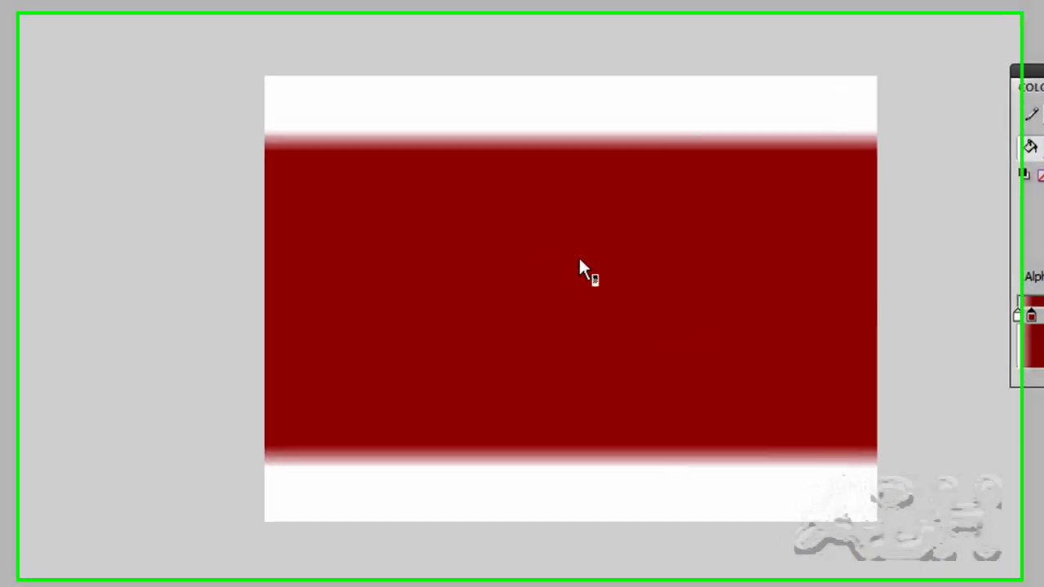
Select the rectangle's fill with the Gradient Transform Tool to show its gradient handles
click(579, 262)
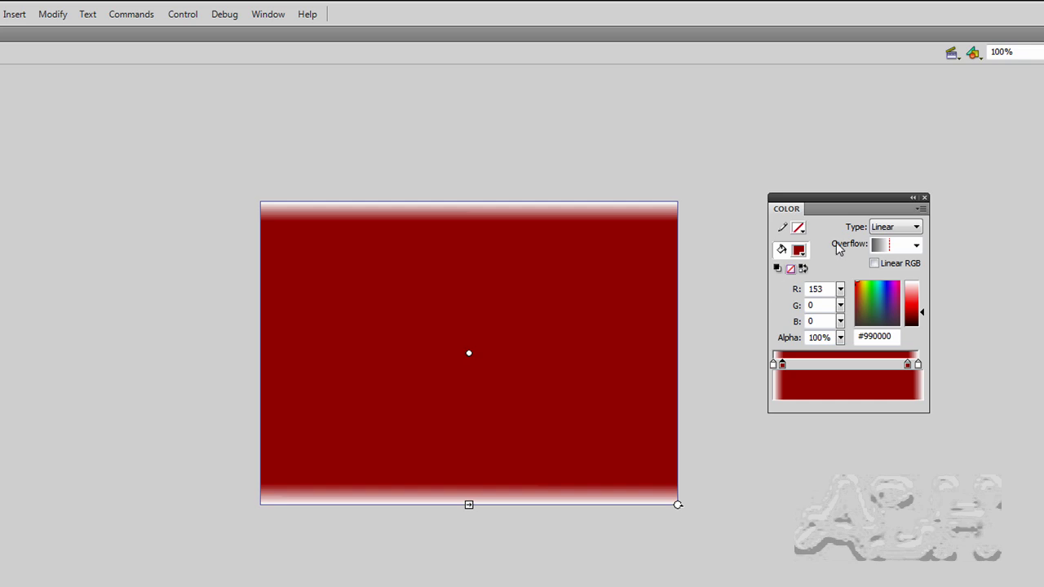
Drag the Color panel slightly left, nearer the rectangle
drag(842, 198, 797, 188)
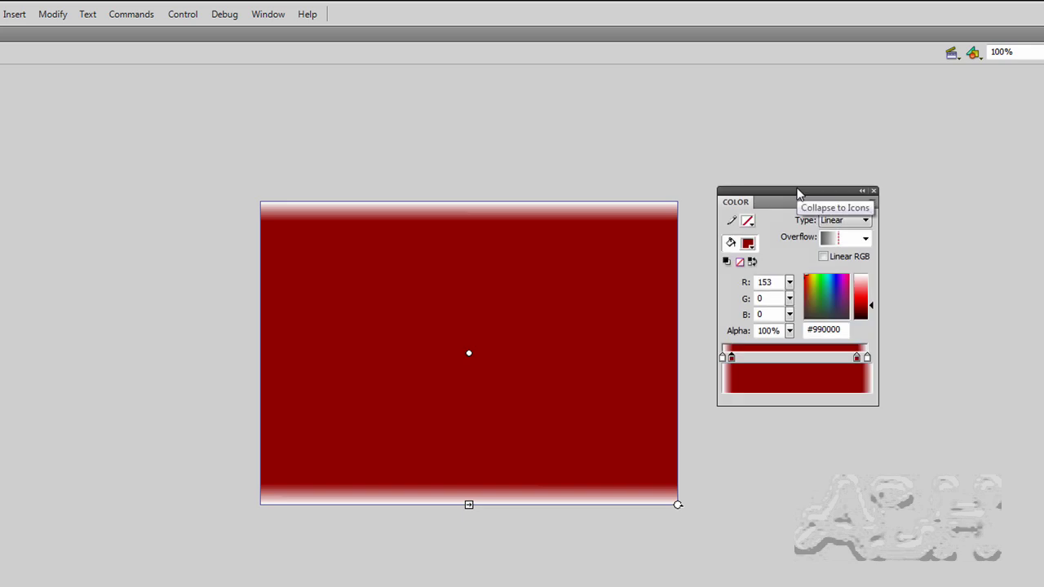